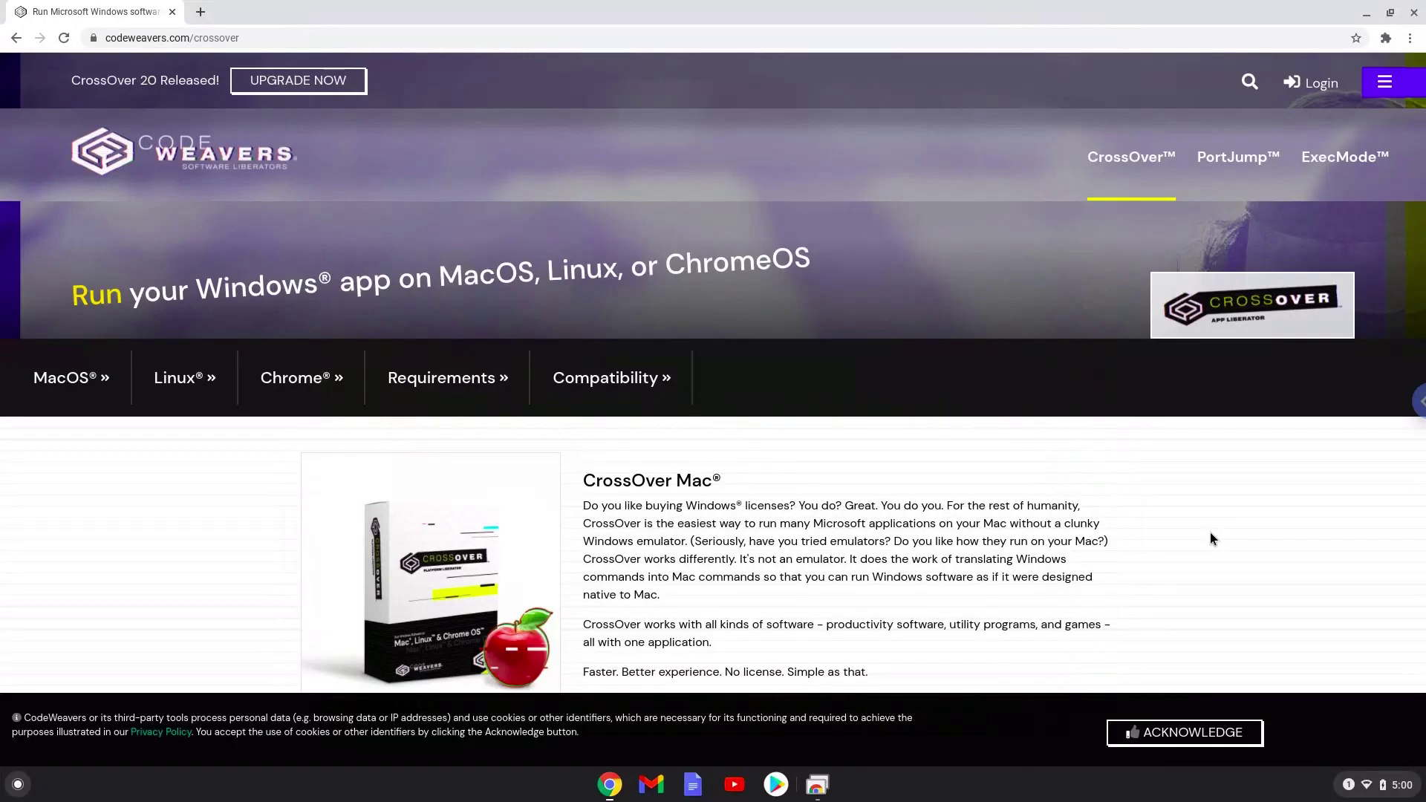
pyautogui.scroll(-1, 1211, 539)
pyautogui.scroll(-1, 1211, 540)
pyautogui.scroll(-1, 1211, 539)
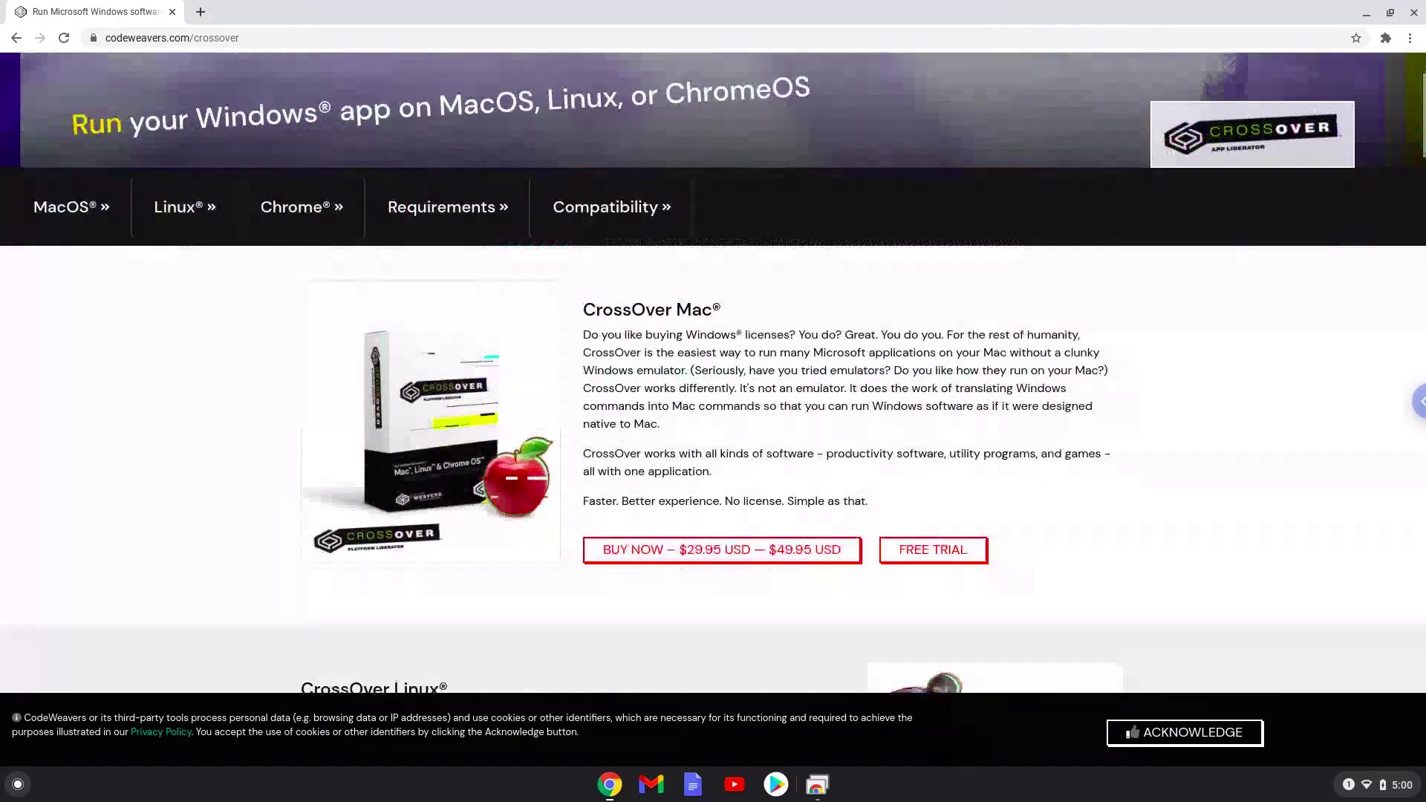
pyautogui.scroll(-1, 713, 373)
pyautogui.scroll(-1, 712, 374)
pyautogui.scroll(-1, 712, 374)
pyautogui.scroll(-1, 713, 374)
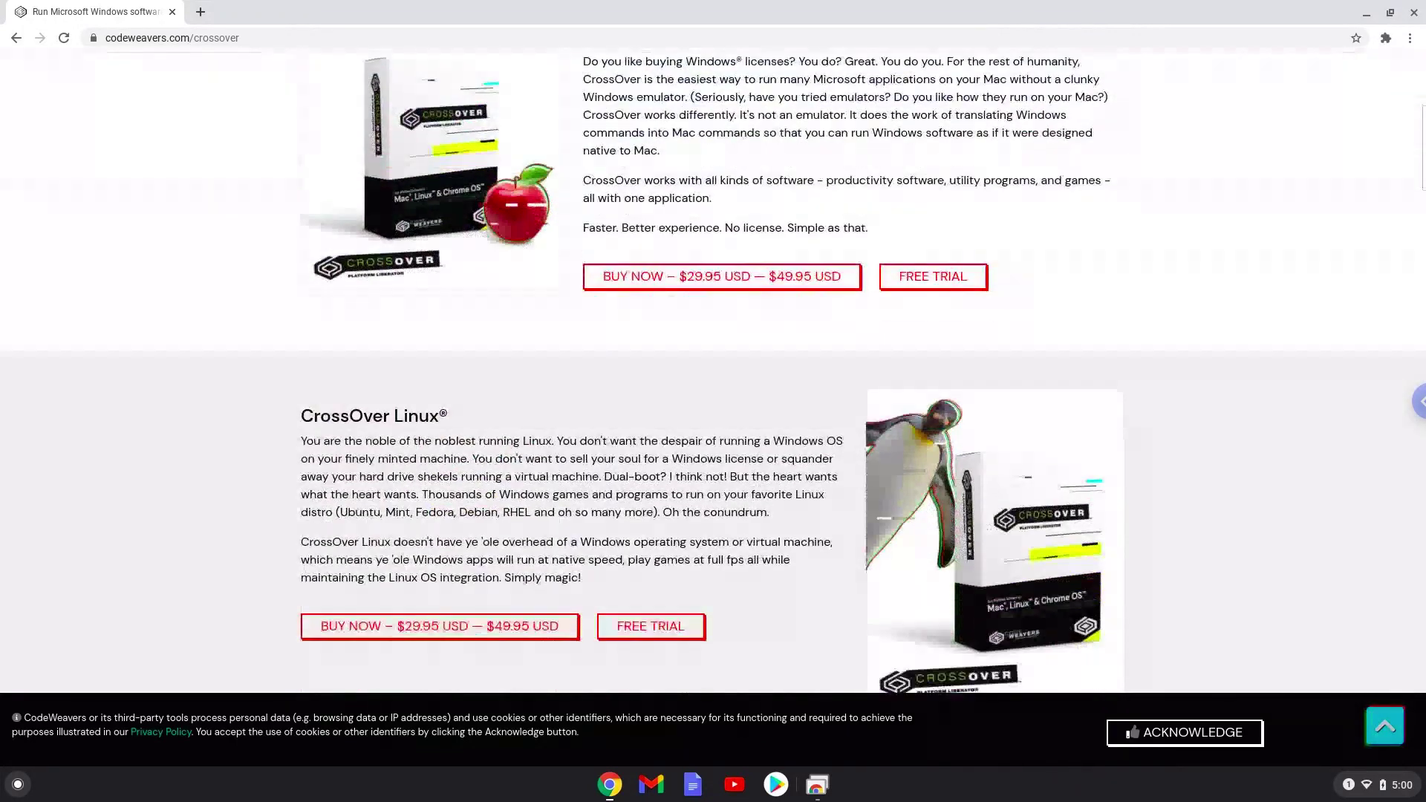
pyautogui.scroll(-1, 713, 374)
pyautogui.scroll(-1, 713, 373)
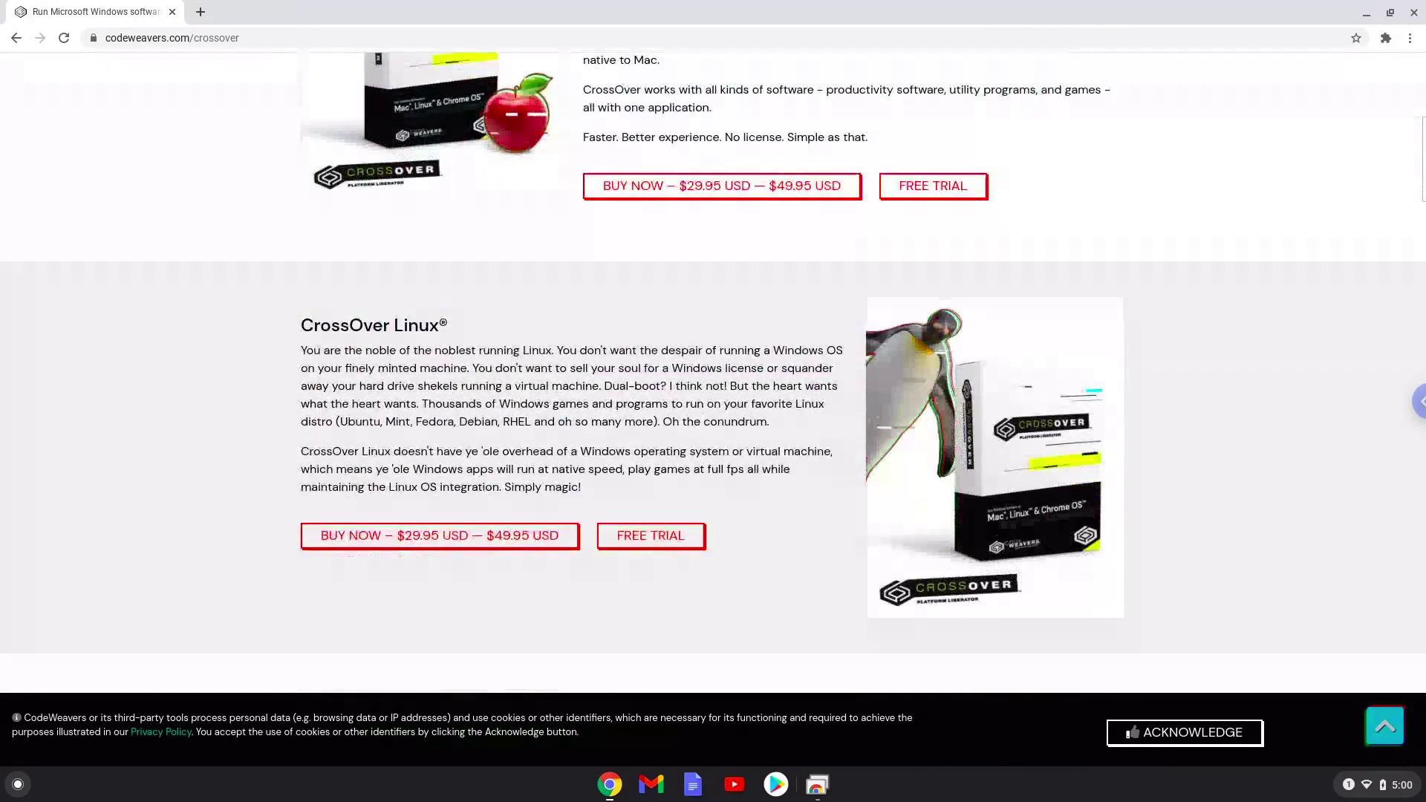
pyautogui.scroll(-1, 713, 373)
pyautogui.scroll(-3, 713, 373)
pyautogui.scroll(-1, 714, 374)
pyautogui.scroll(-1, 712, 374)
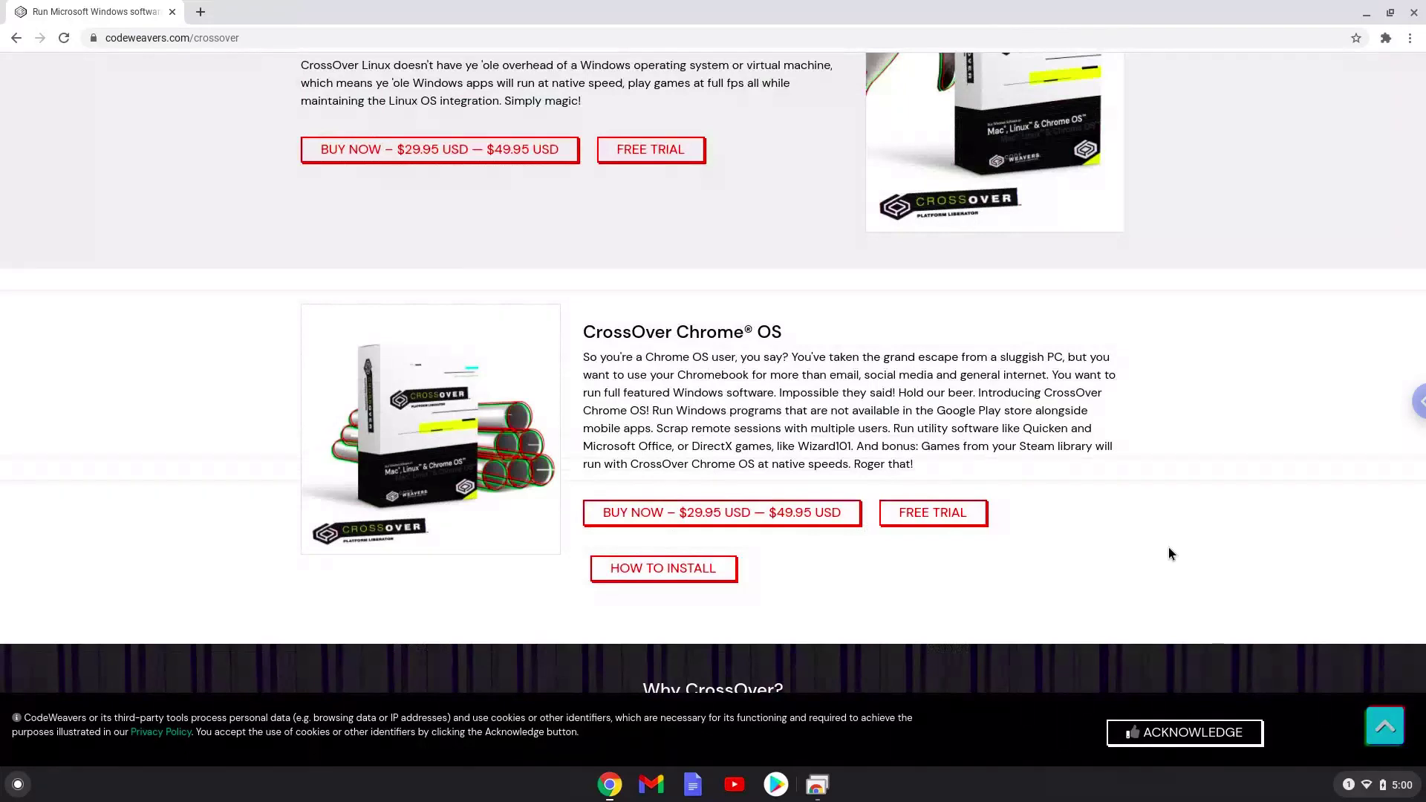
# Download the CrossOver Chrome OS 20.0.0 free trial, then open quick settings
pyautogui.click(964, 514)
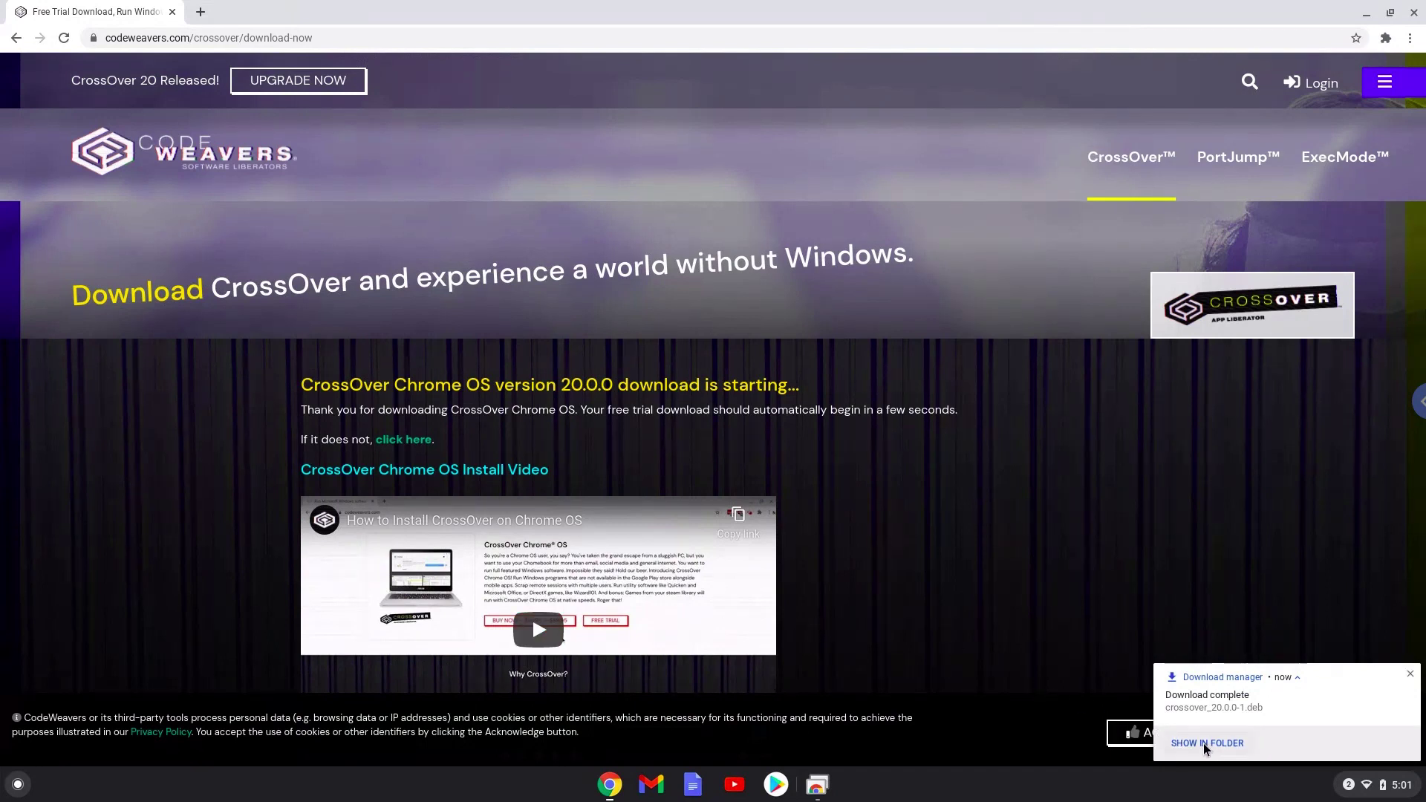
pyautogui.click(1369, 787)
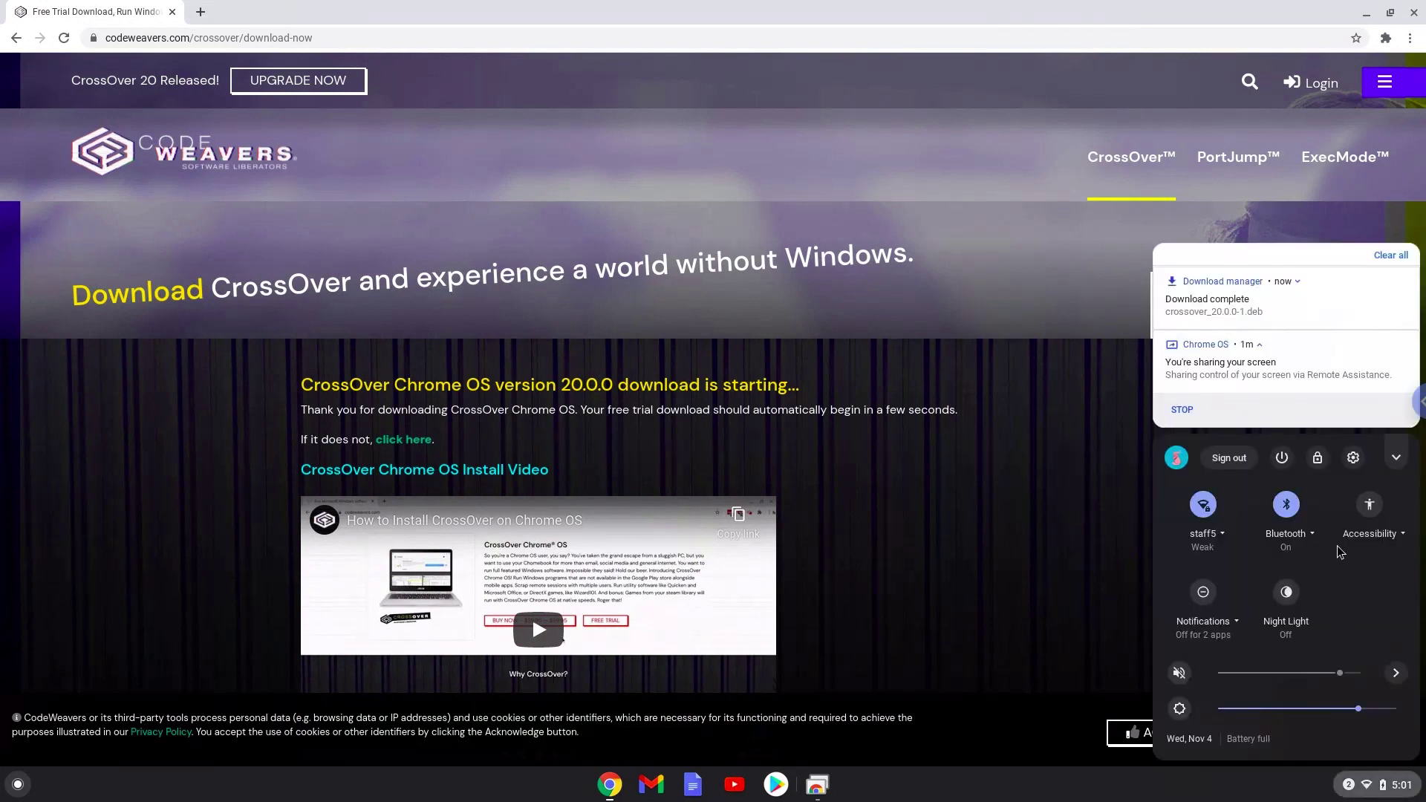
# Turn on and install Linux (Beta) from Settings, then close the Linux terminal
pyautogui.click(1353, 459)
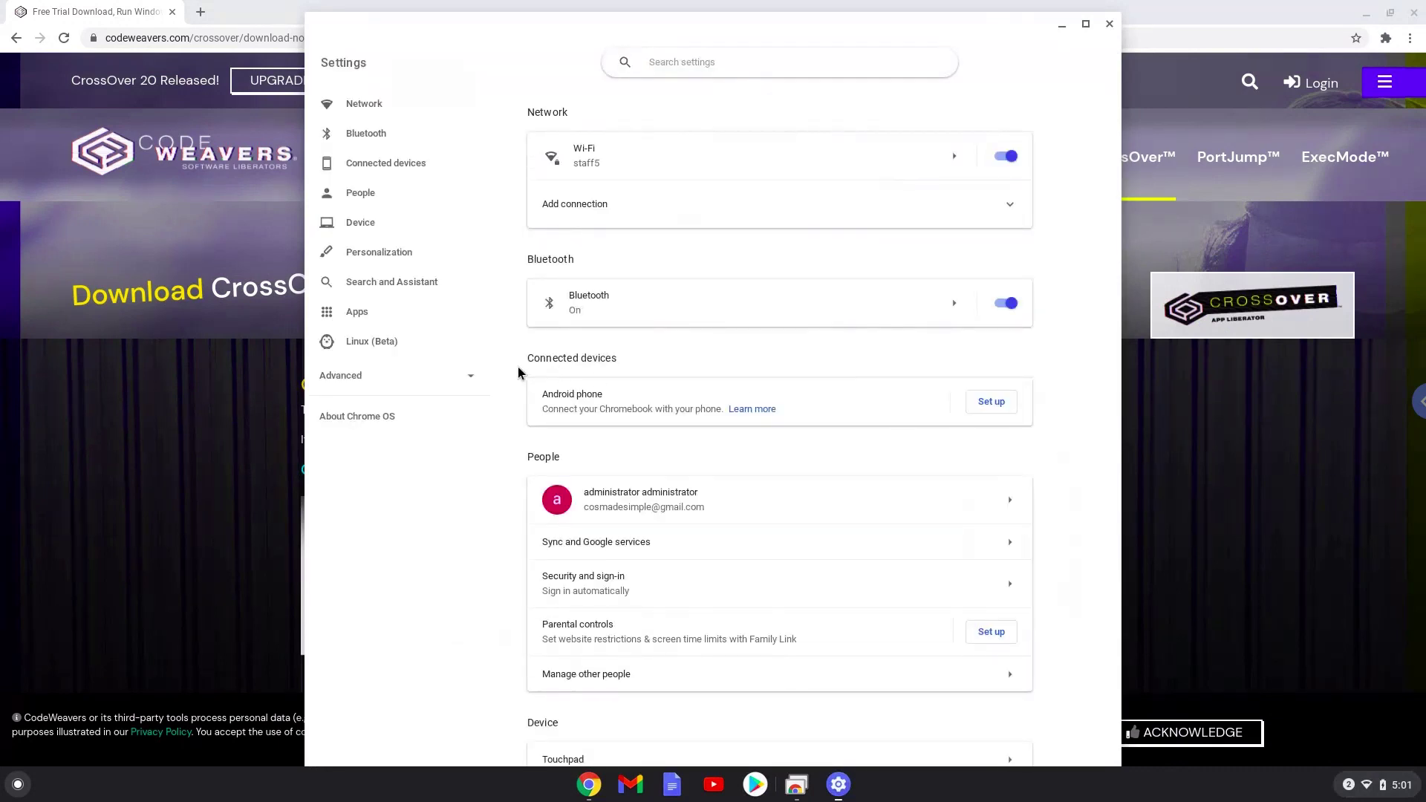
pyautogui.click(404, 343)
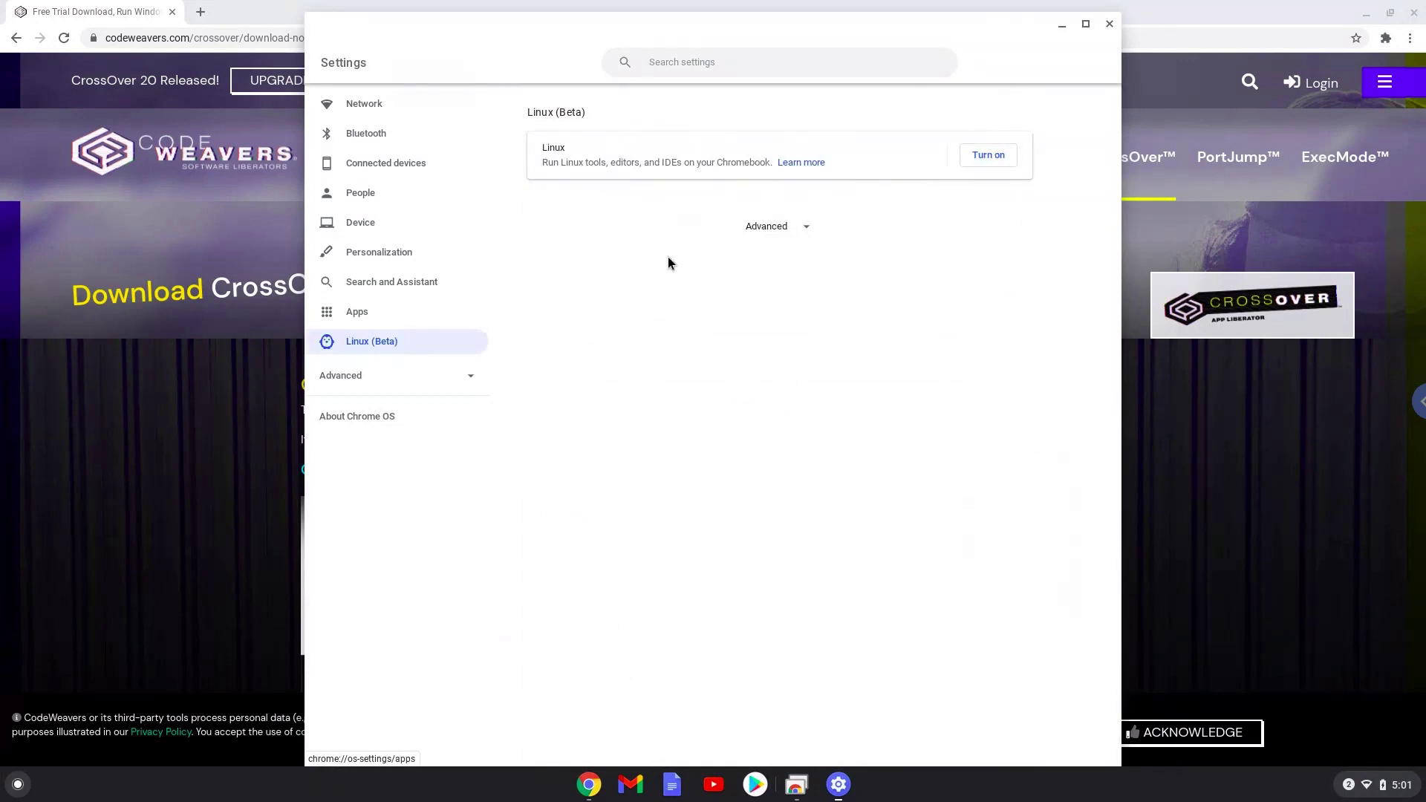
pyautogui.click(985, 155)
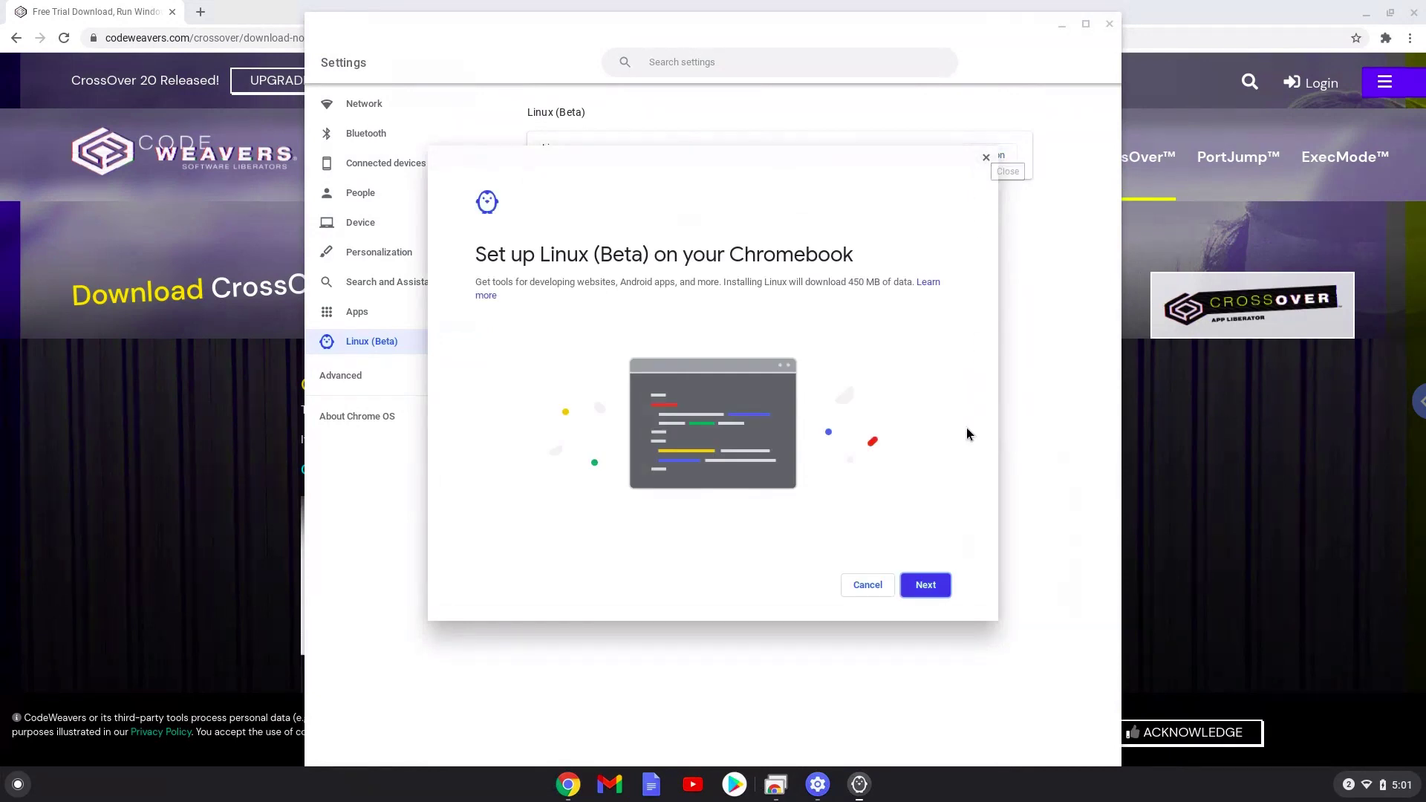
pyautogui.click(942, 586)
pyautogui.click(939, 586)
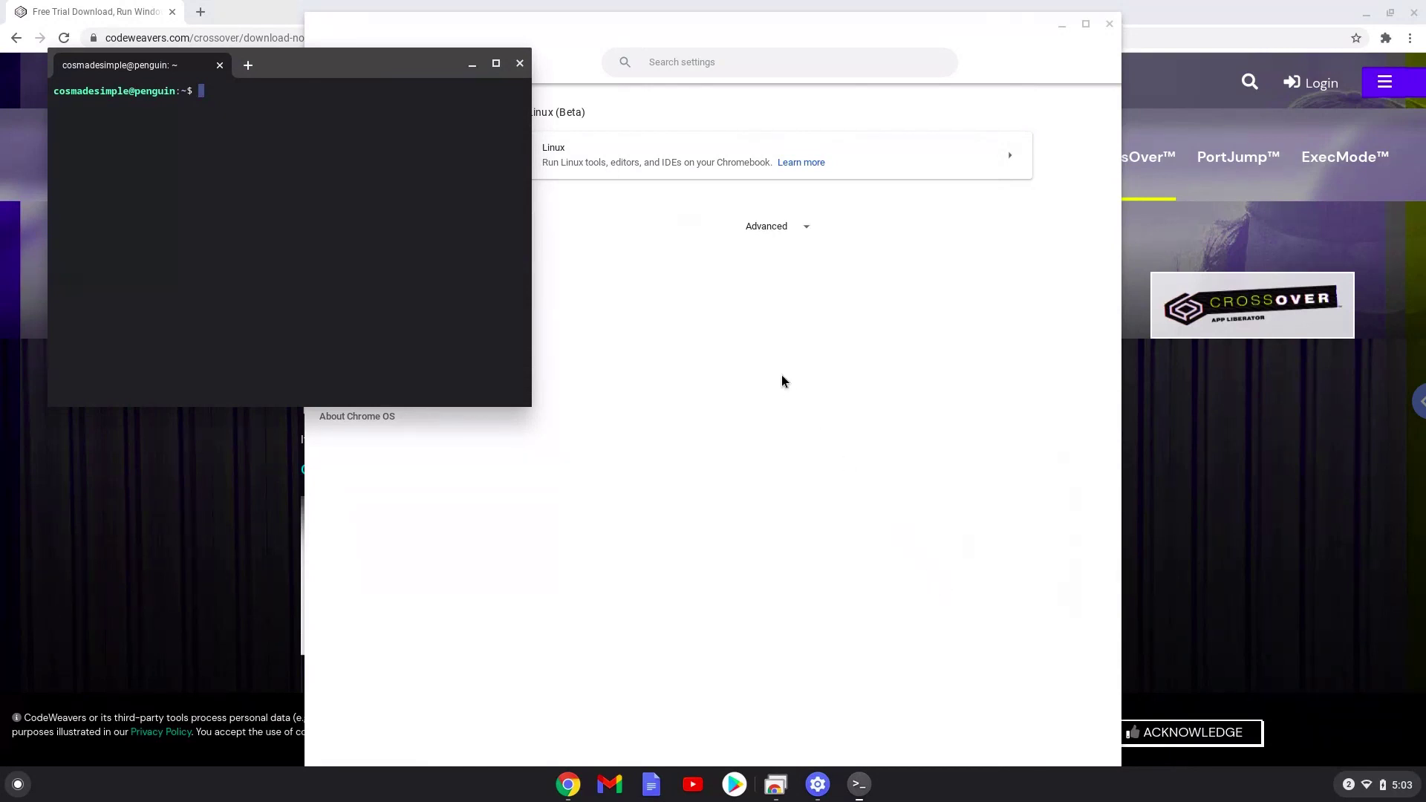
pyautogui.click(520, 65)
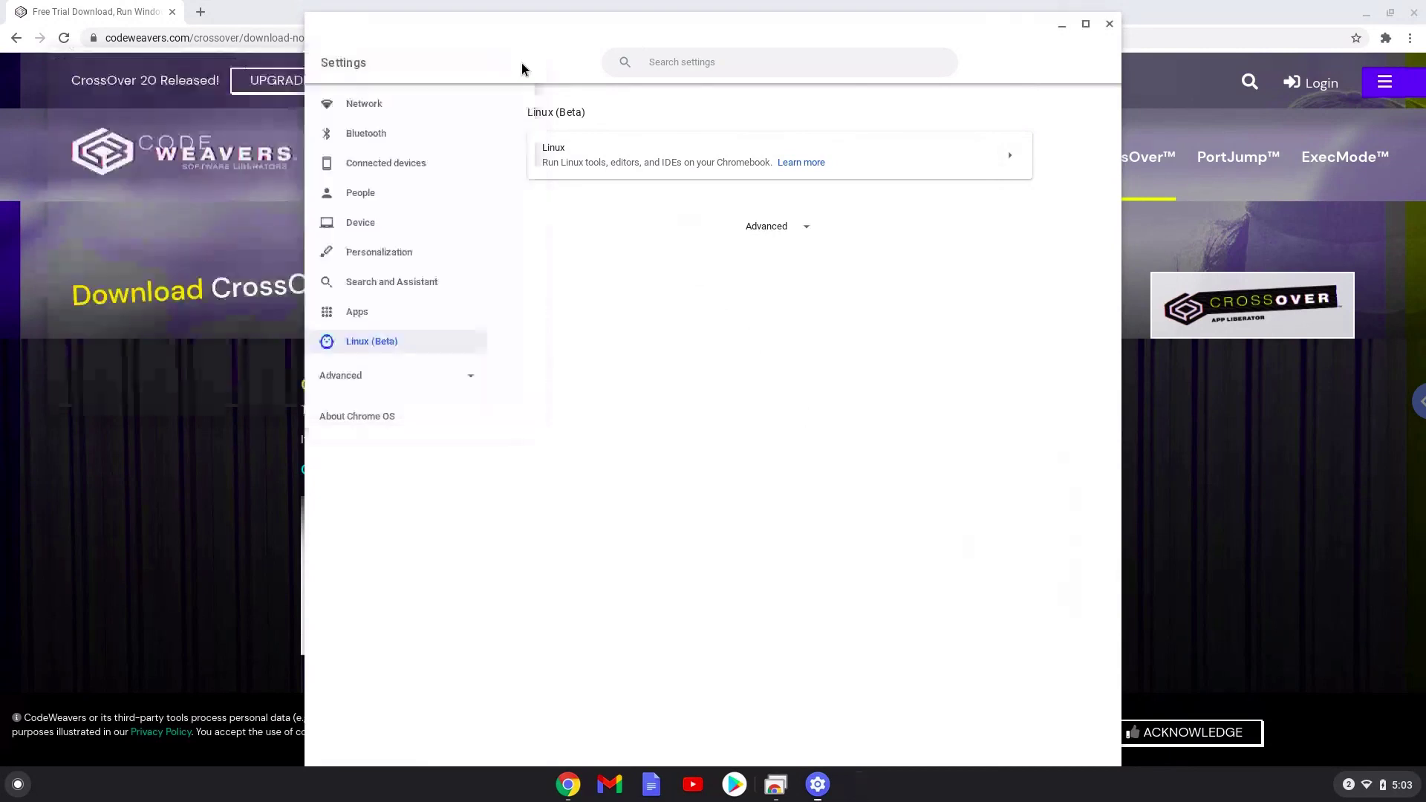
# Close Settings and open the Files app from the launcher's full app grid
pyautogui.click(1110, 25)
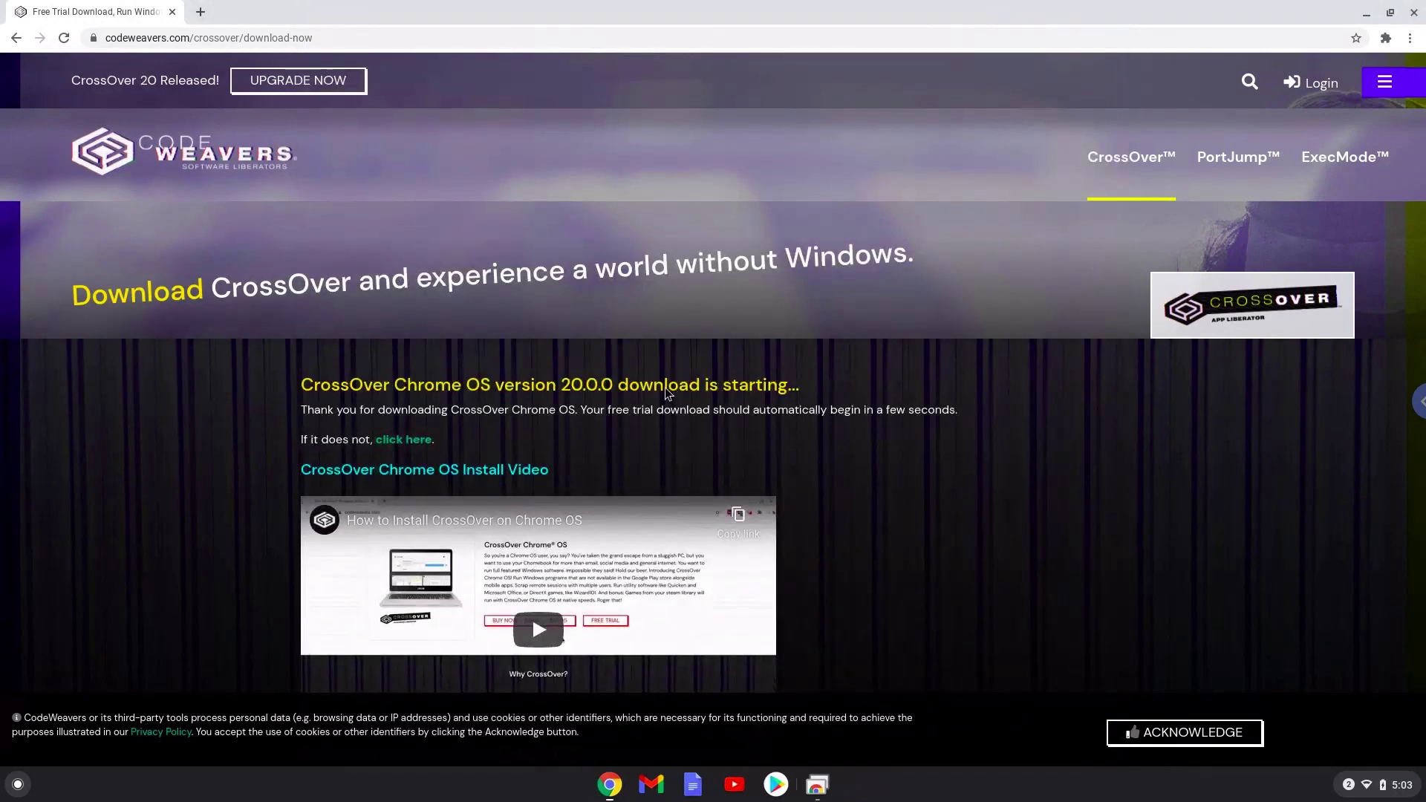
pyautogui.click(17, 785)
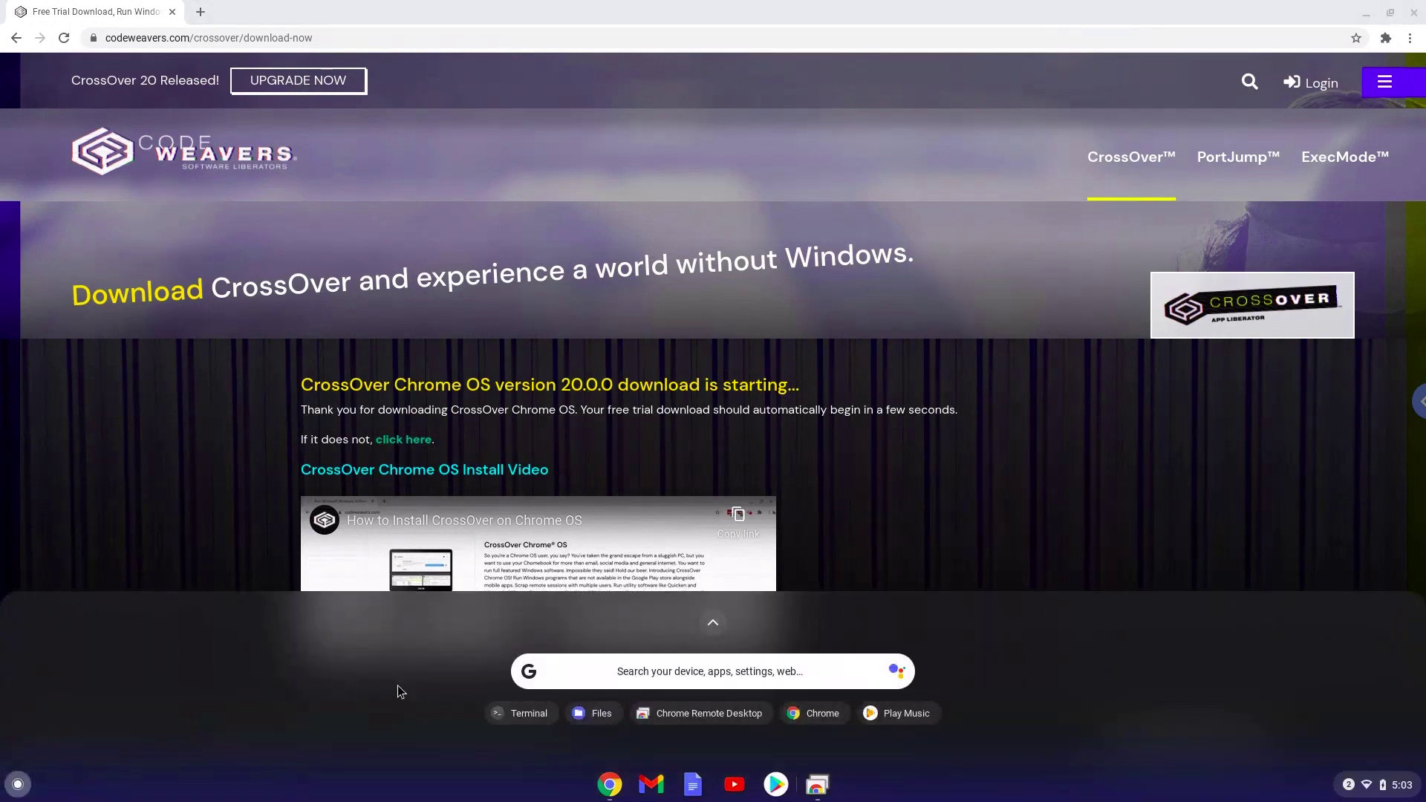
pyautogui.click(710, 623)
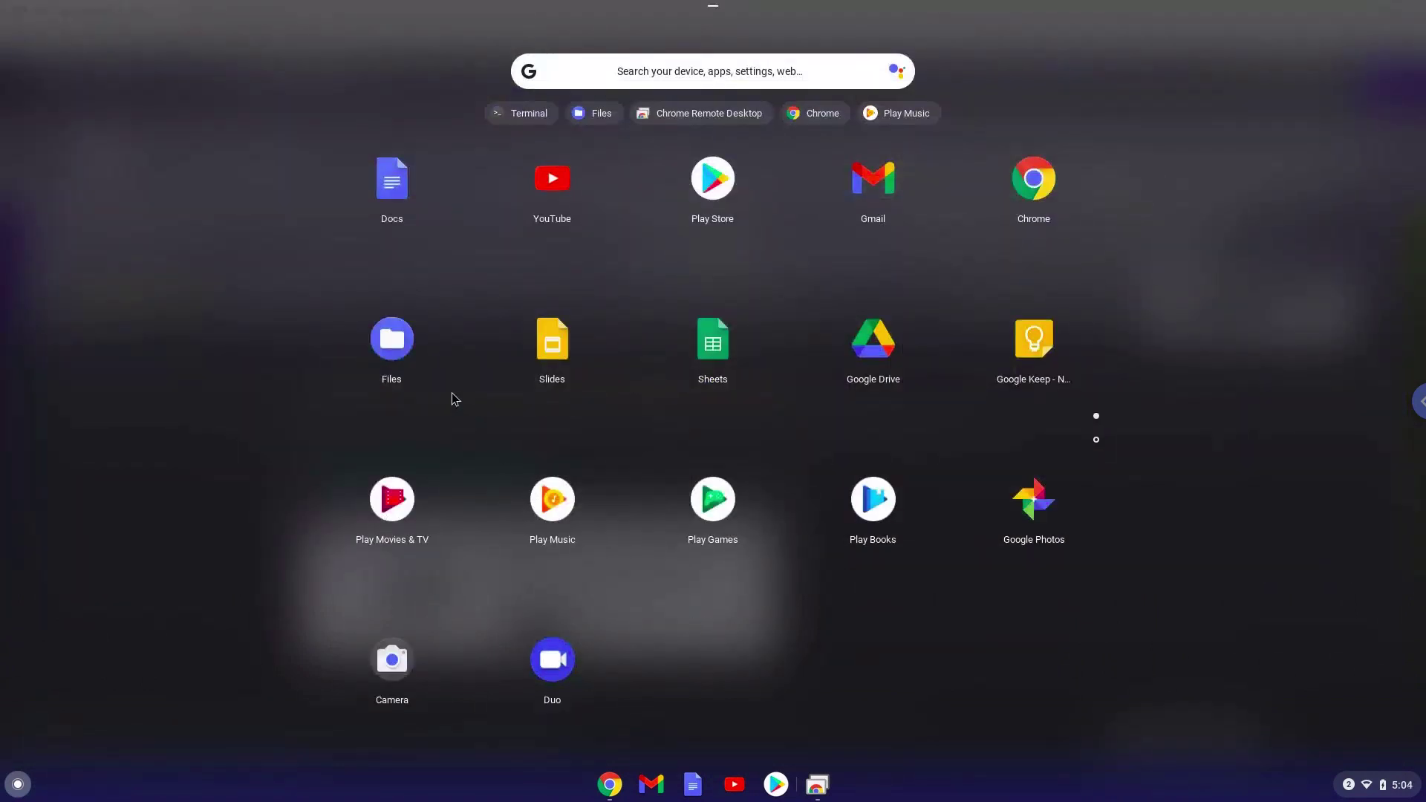
pyautogui.click(393, 344)
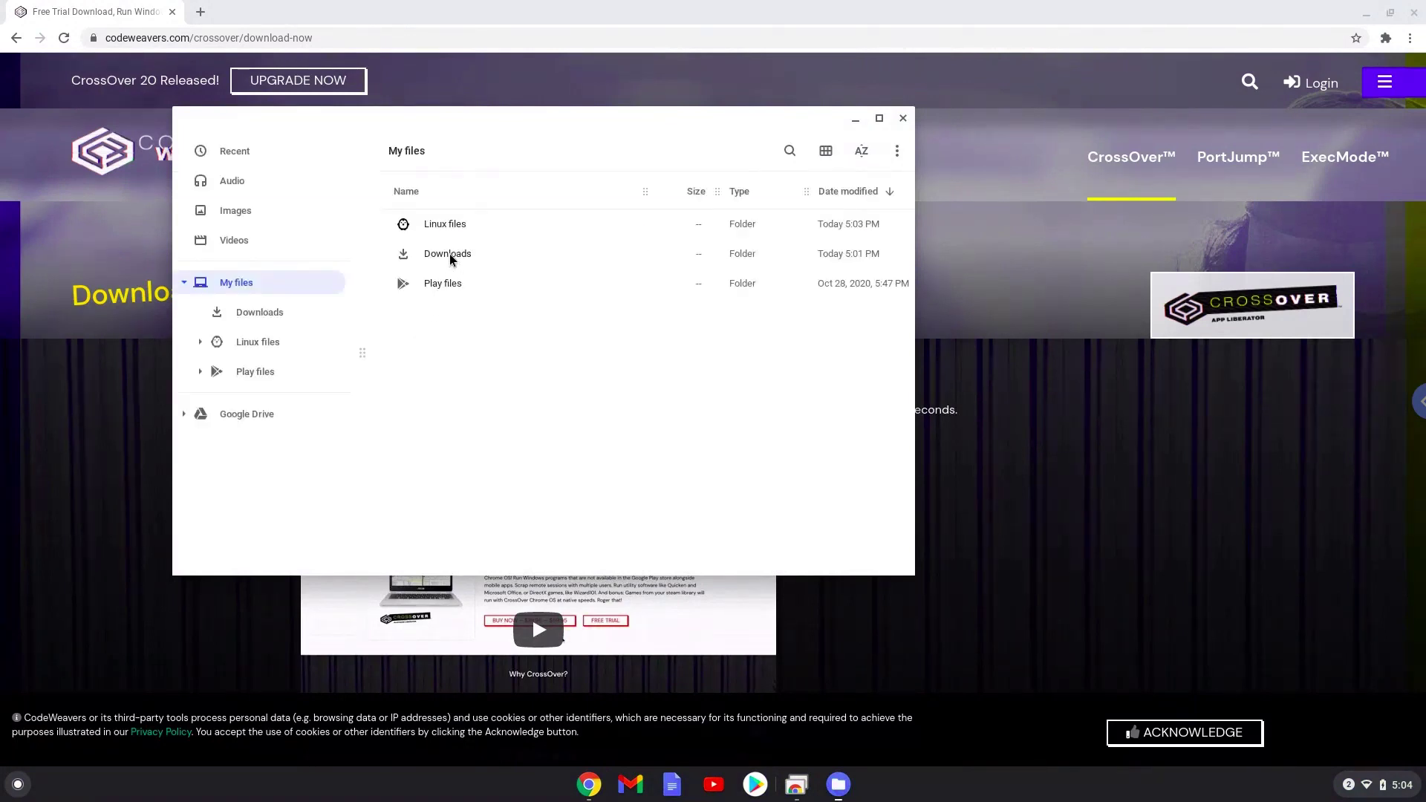
# Install crossover_20.0.0-1.deb from Downloads with Linux (Beta), then close Files
pyautogui.doubleClick(450, 254)
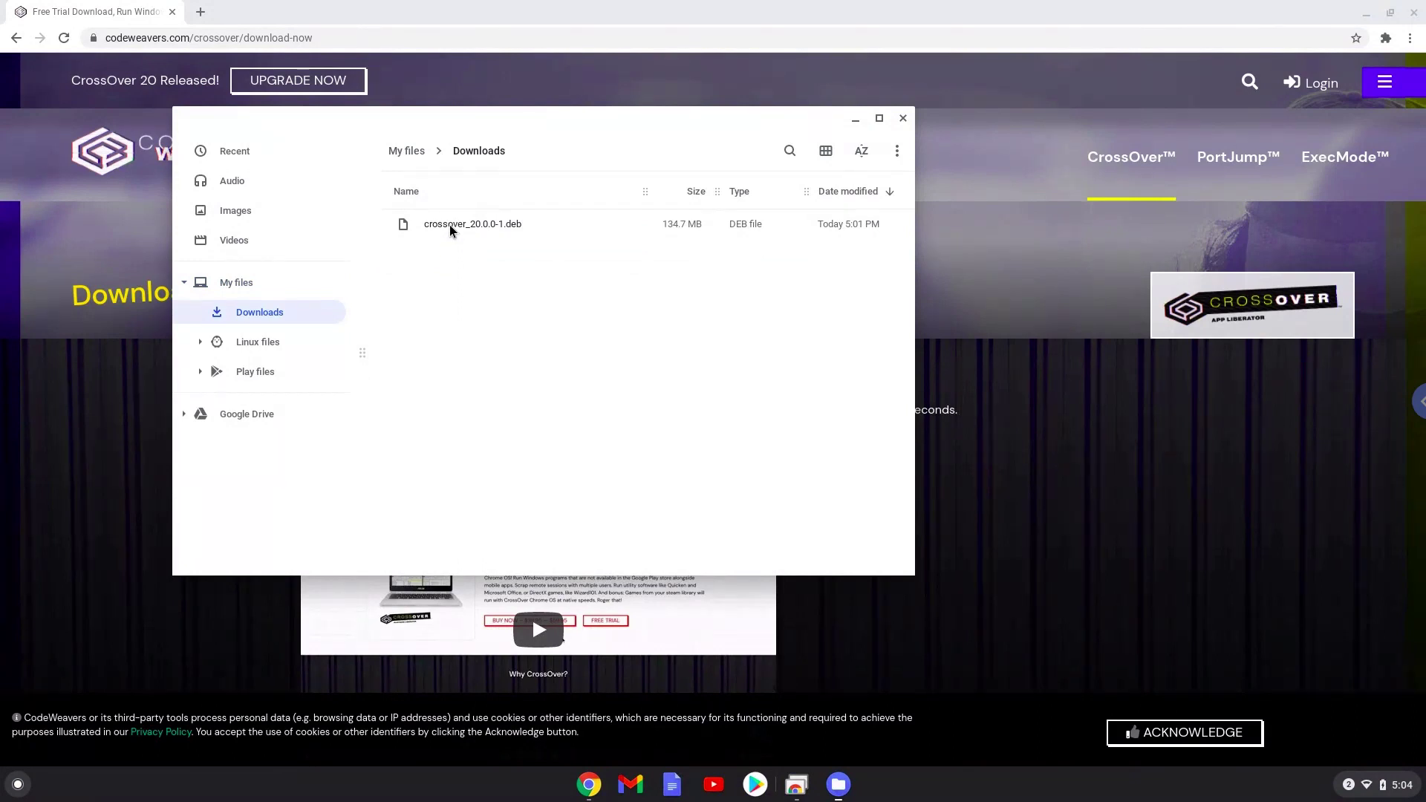
pyautogui.rightClick(450, 225)
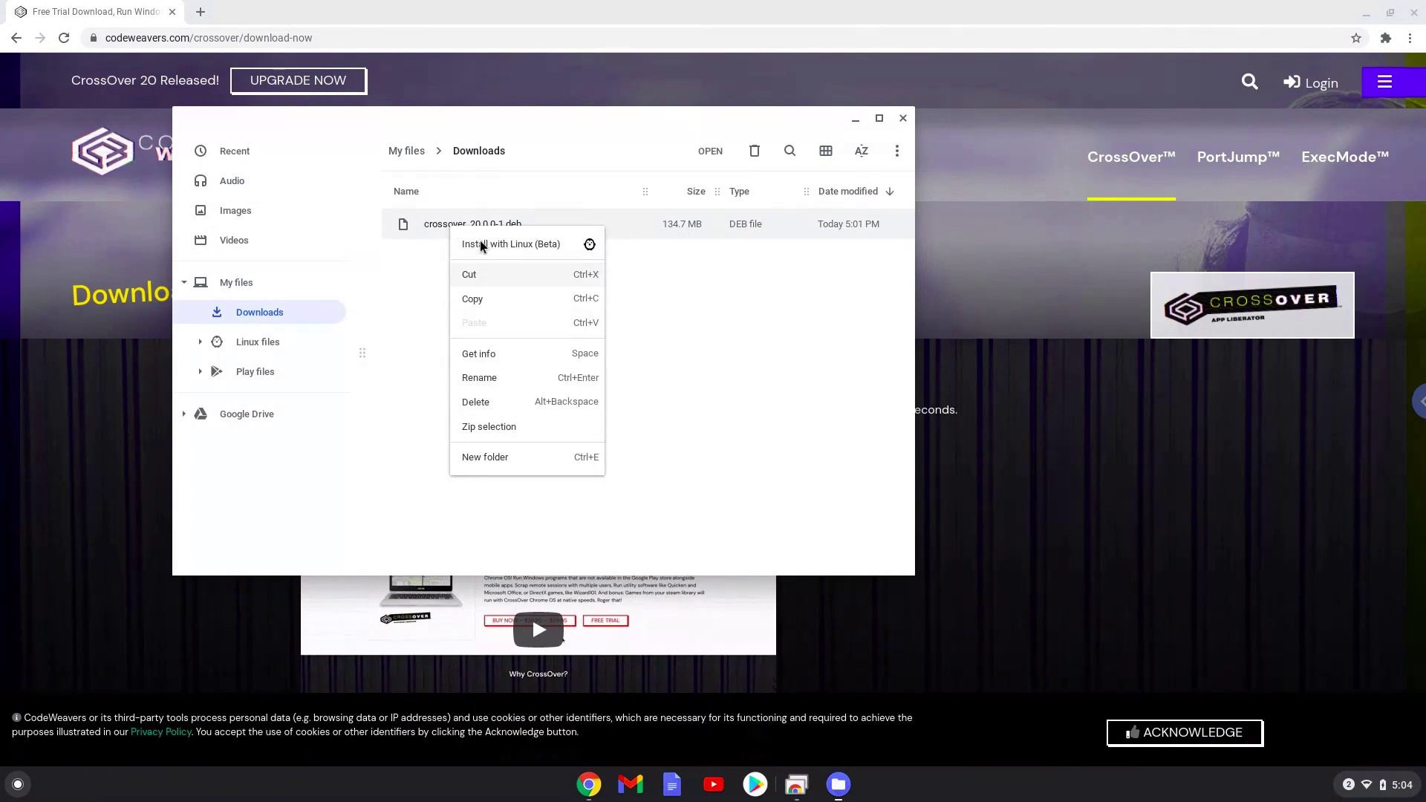
pyautogui.click(481, 245)
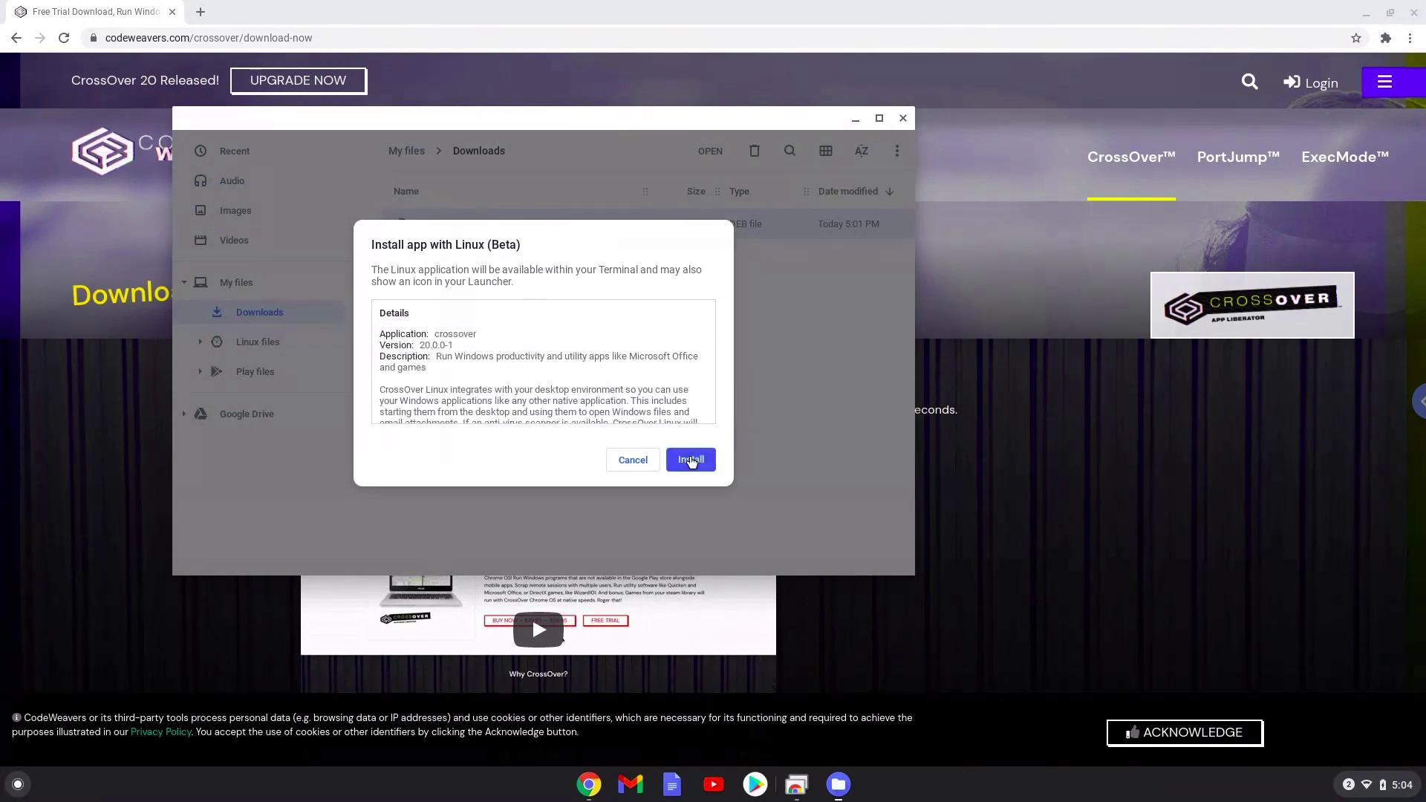
pyautogui.click(692, 460)
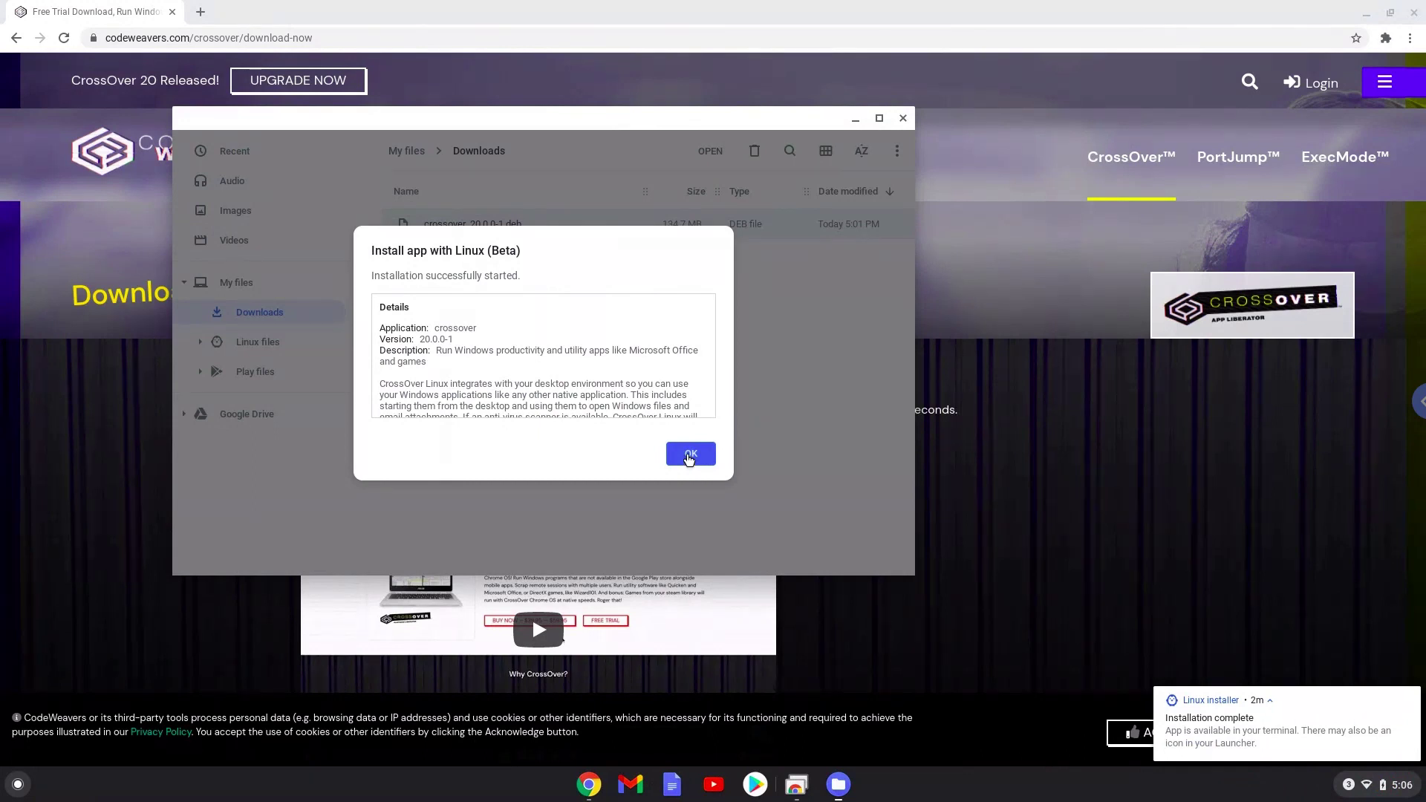
pyautogui.click(690, 456)
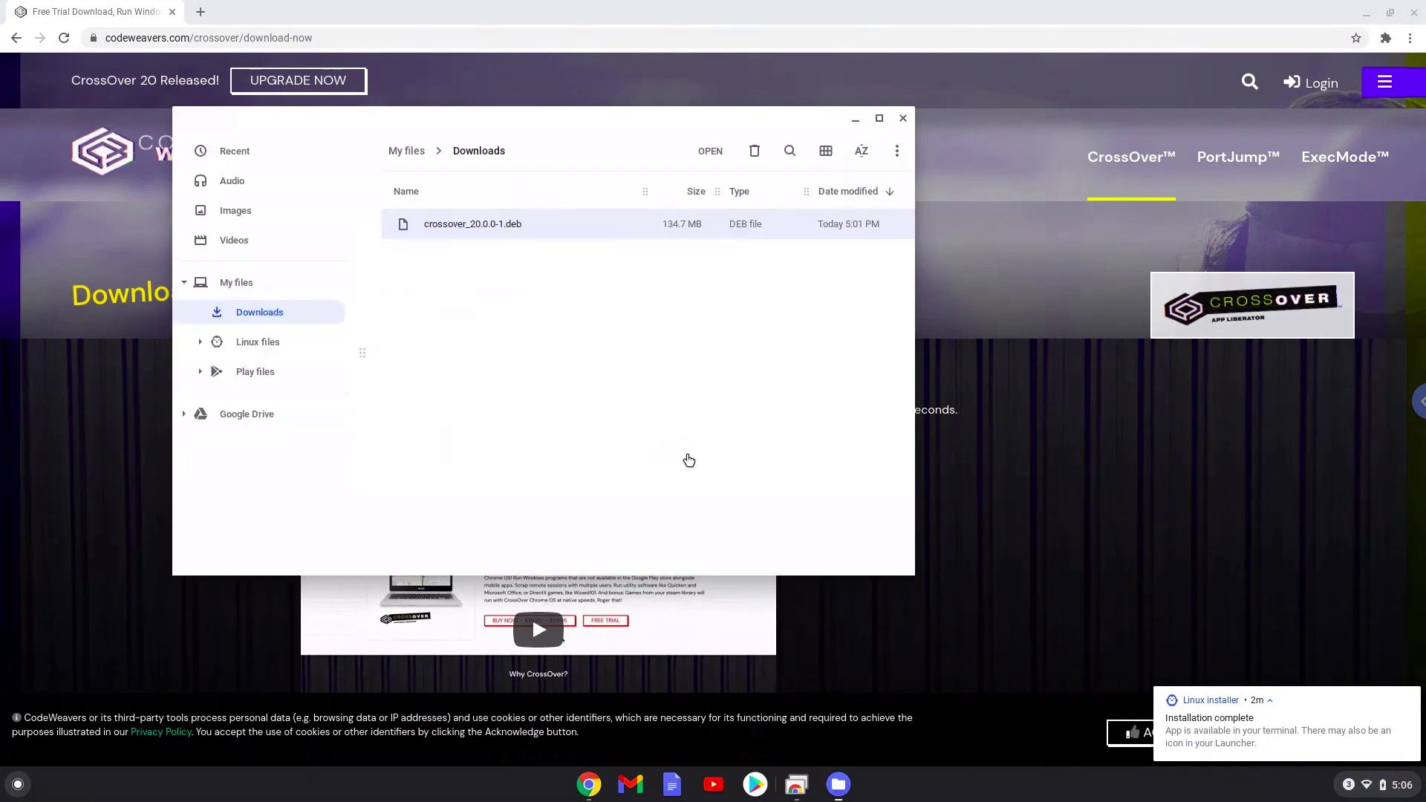
pyautogui.click(901, 118)
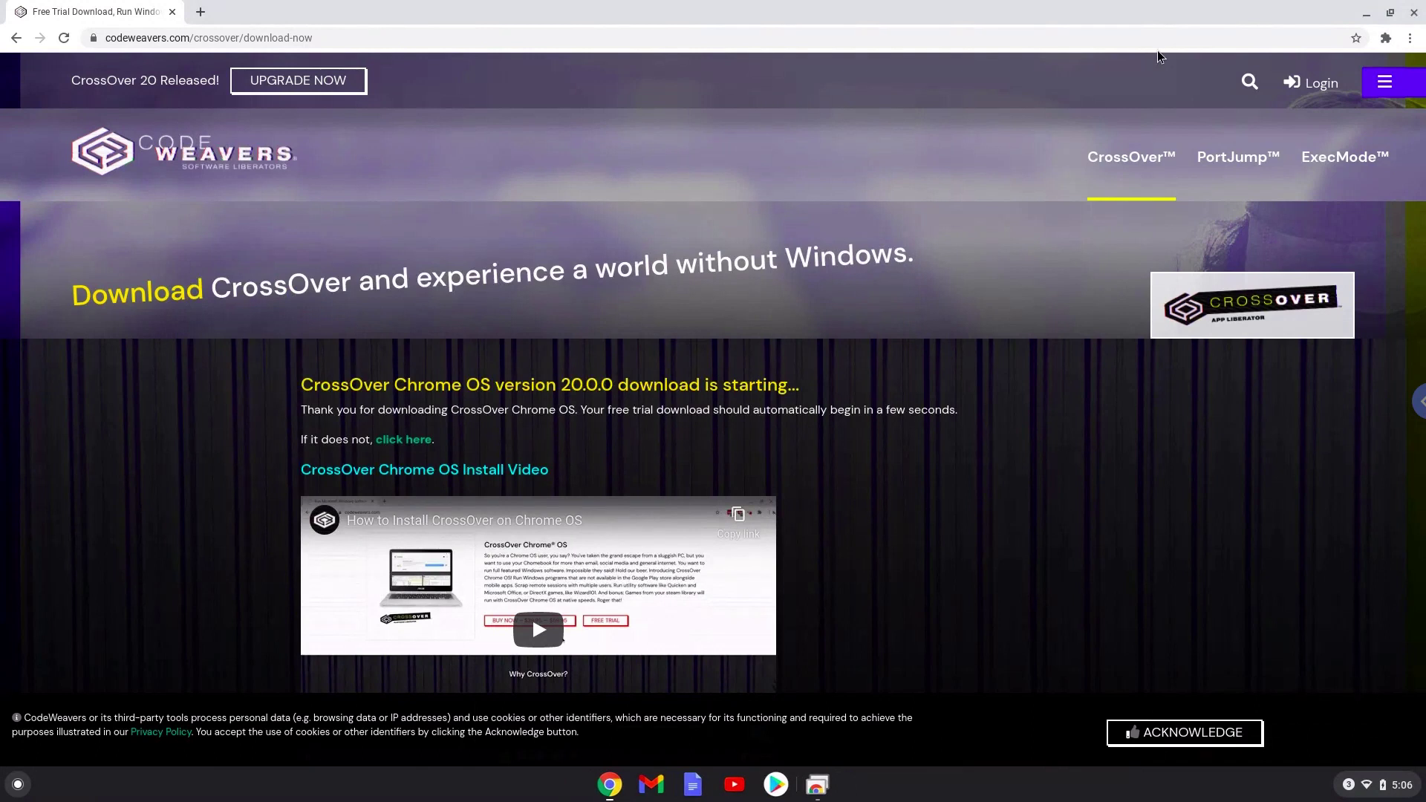
# Clear the desktop and launch CrossOver from the launcher's Linux apps folder on page 2
pyautogui.click(1415, 16)
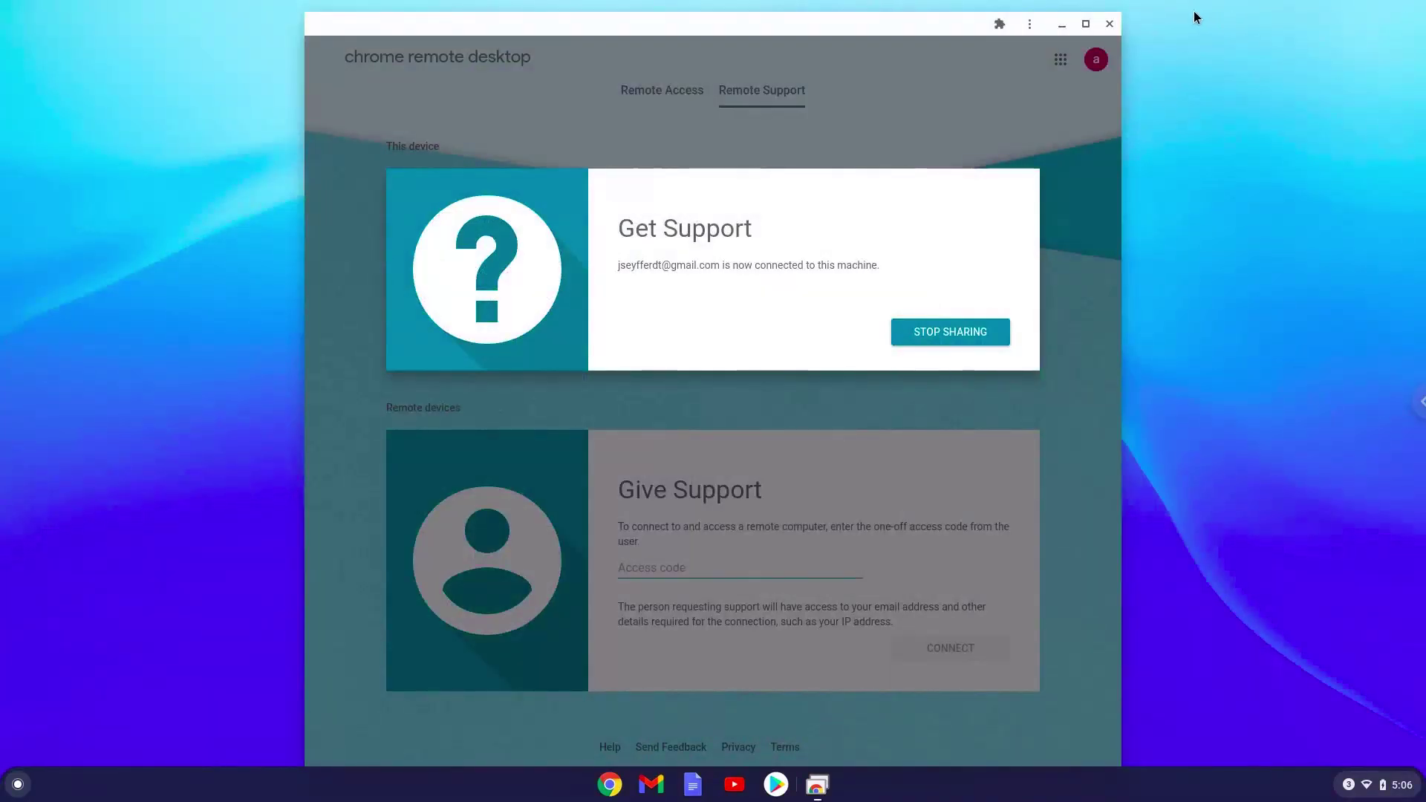
pyautogui.click(1061, 23)
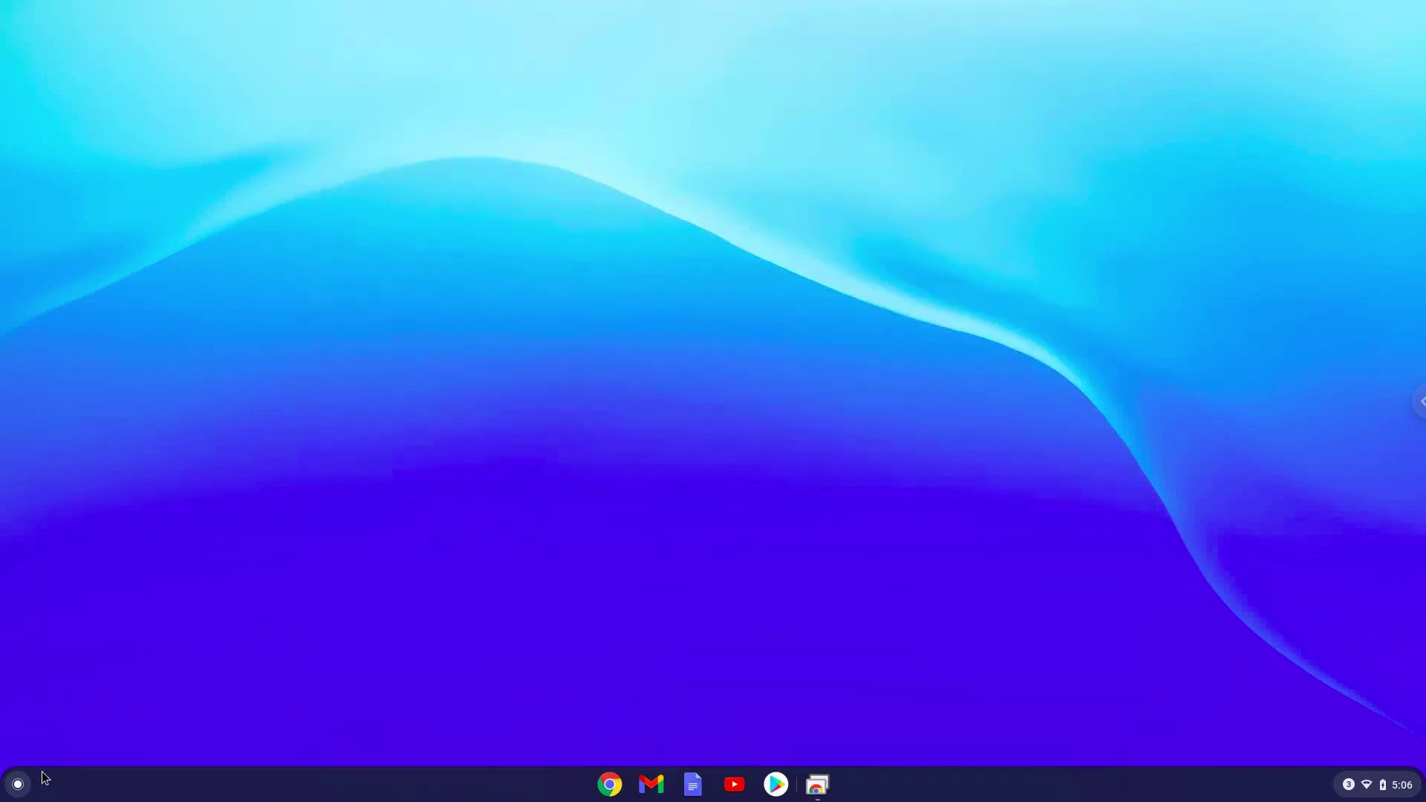
pyautogui.click(23, 785)
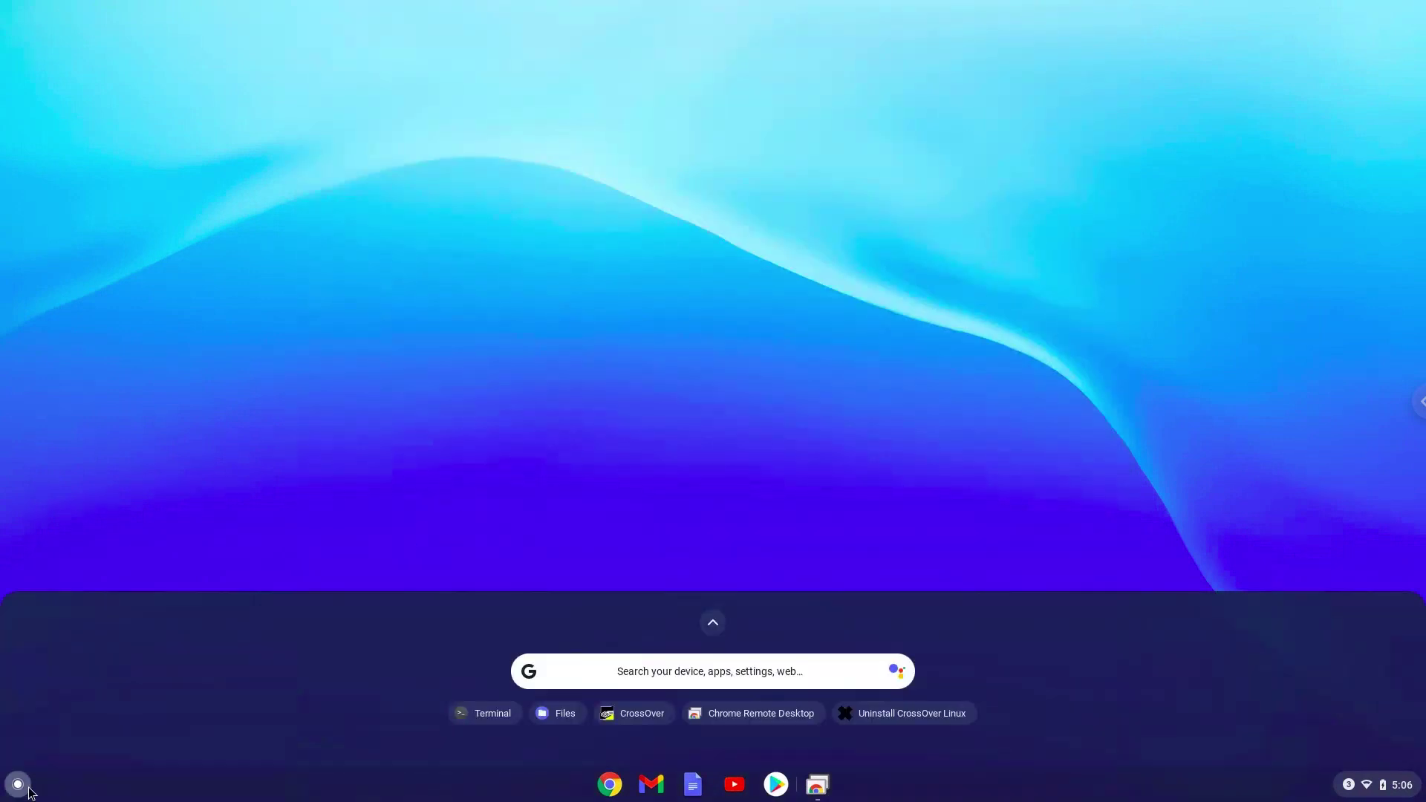
pyautogui.click(711, 627)
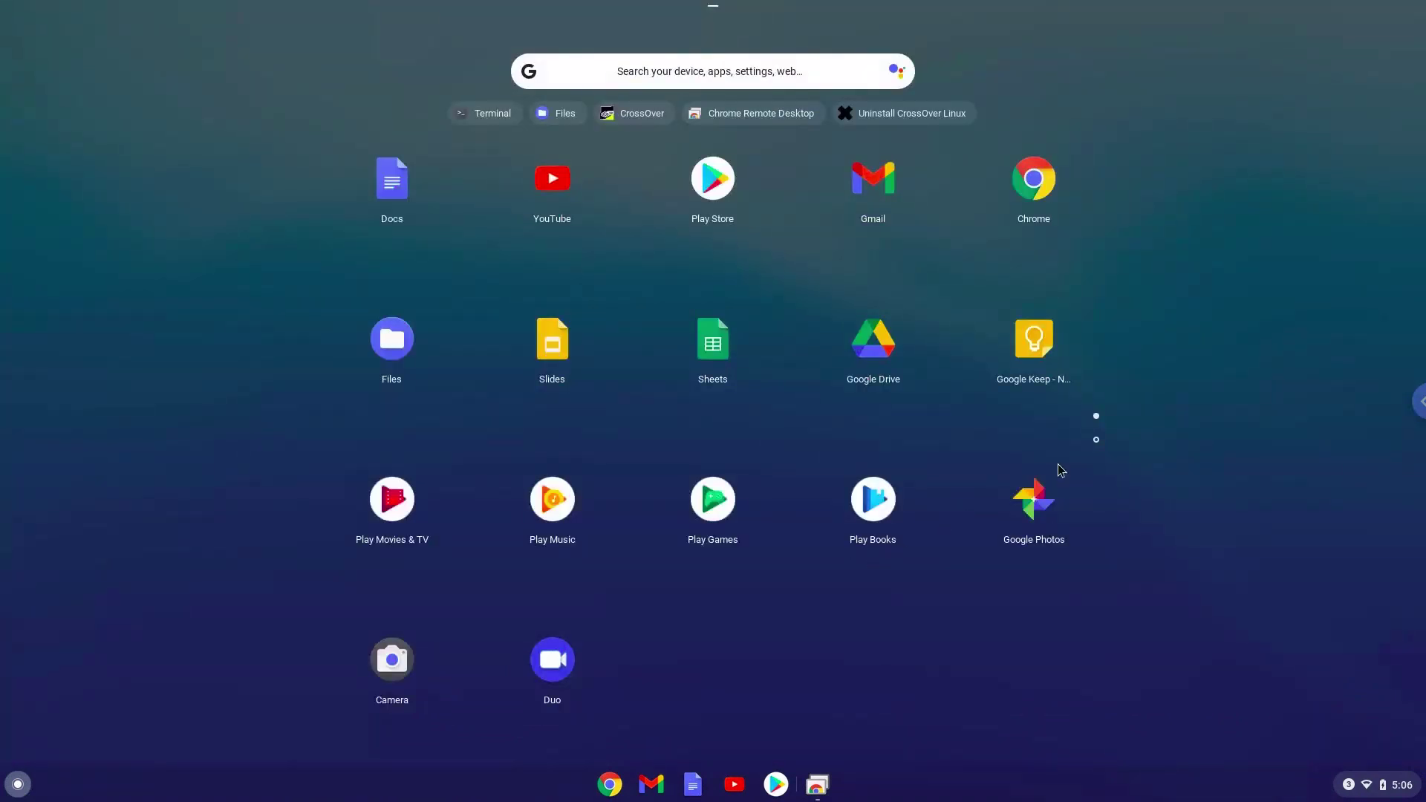
pyautogui.click(1097, 442)
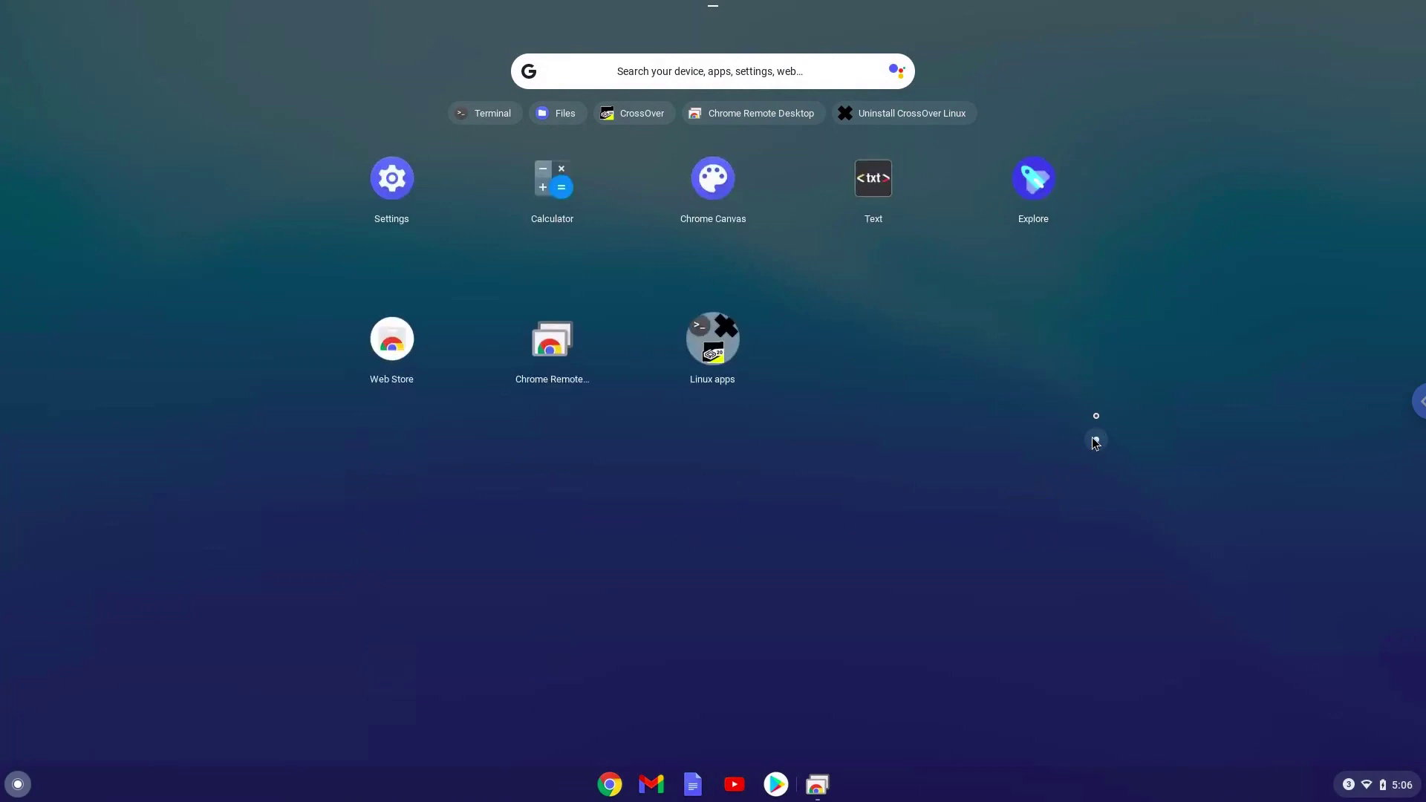
pyautogui.click(709, 340)
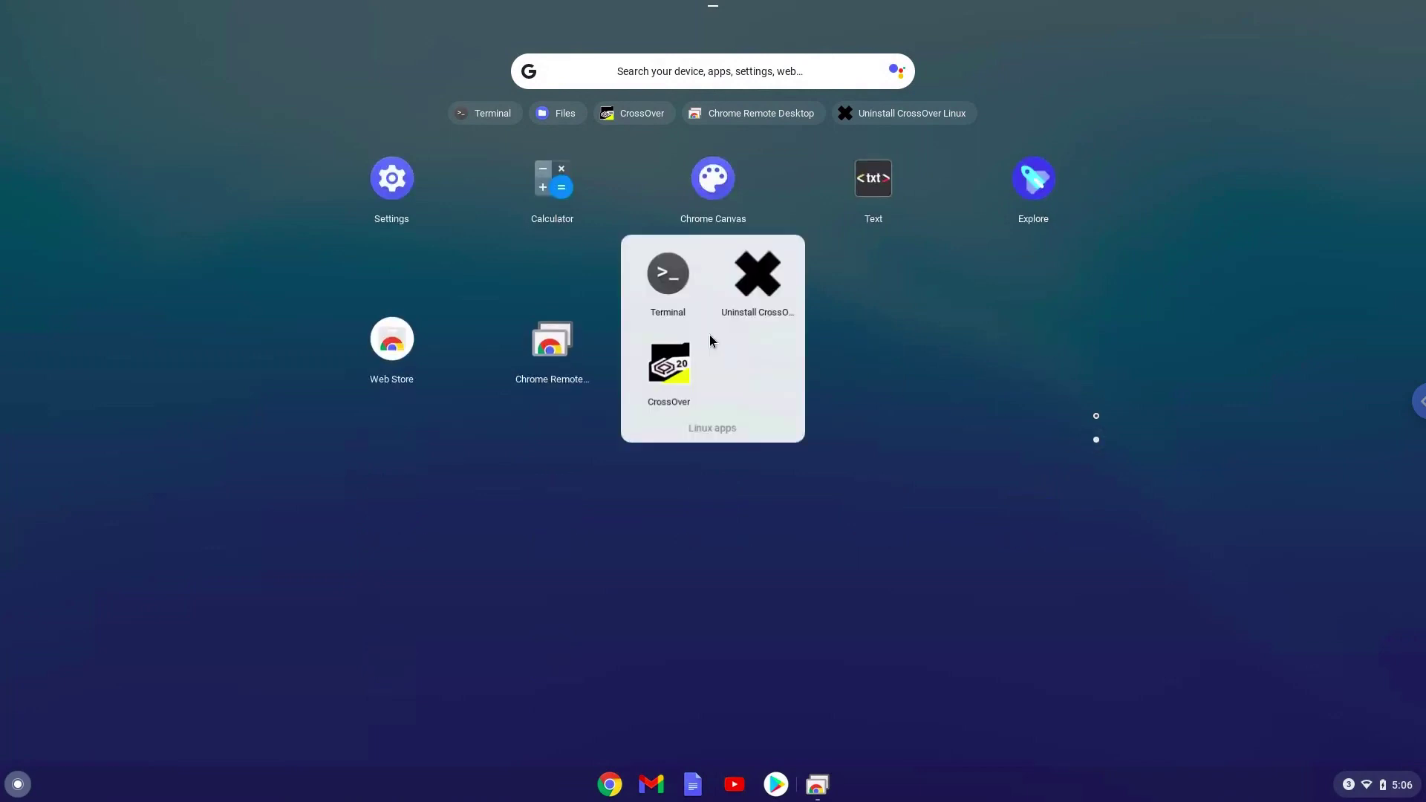
pyautogui.click(663, 370)
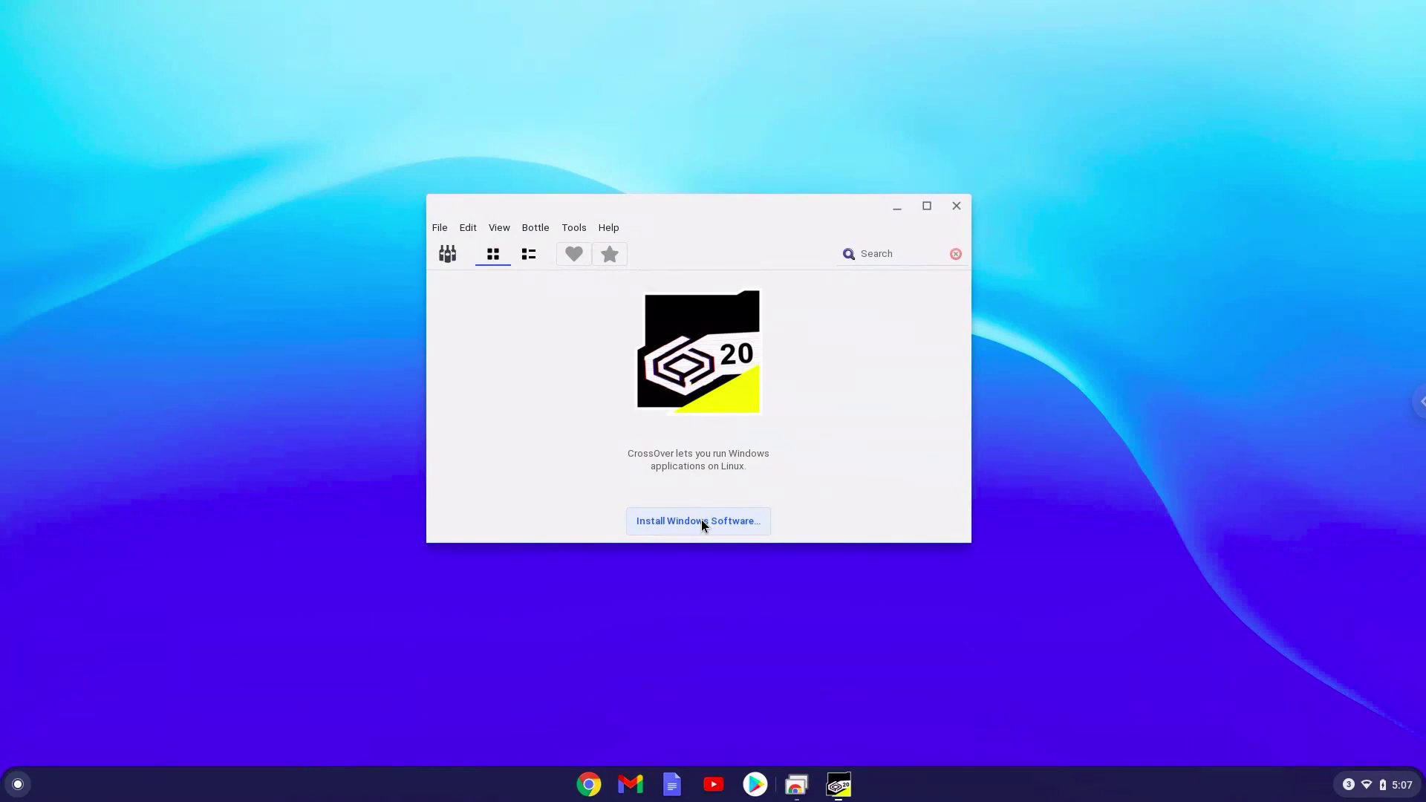
# Choose 7-Zip under Install Windows Software and continue to its install summary
pyautogui.click(702, 520)
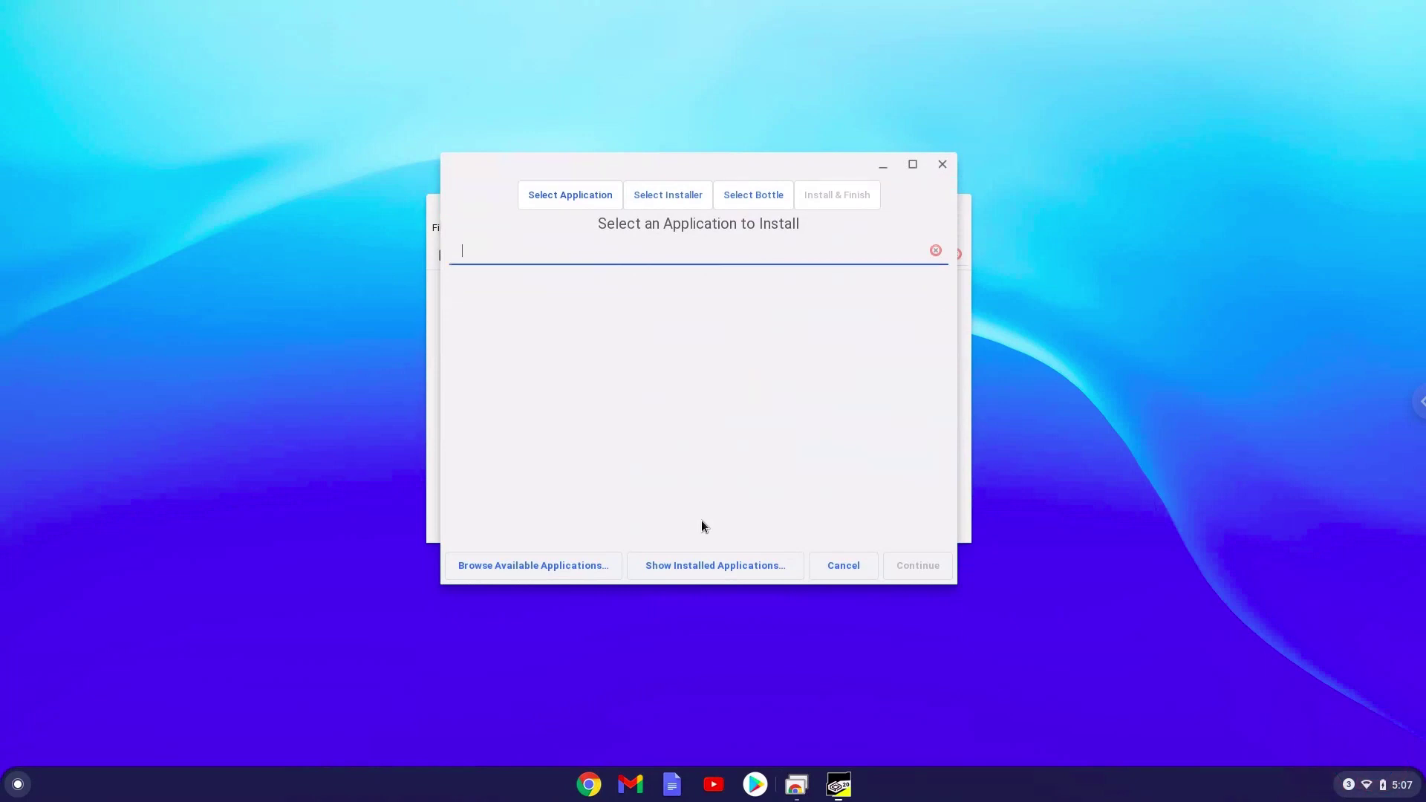
pyautogui.write('7')
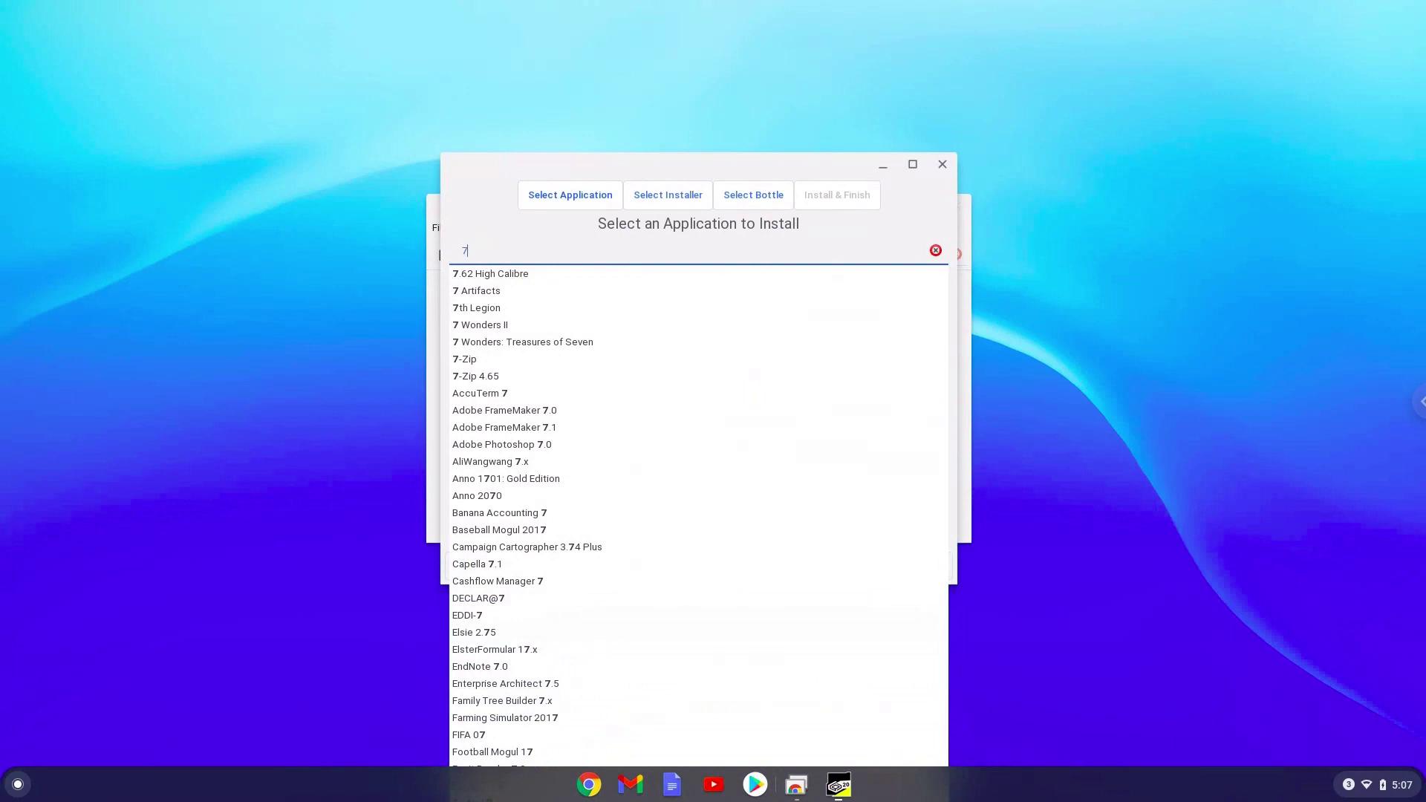
pyautogui.click(570, 360)
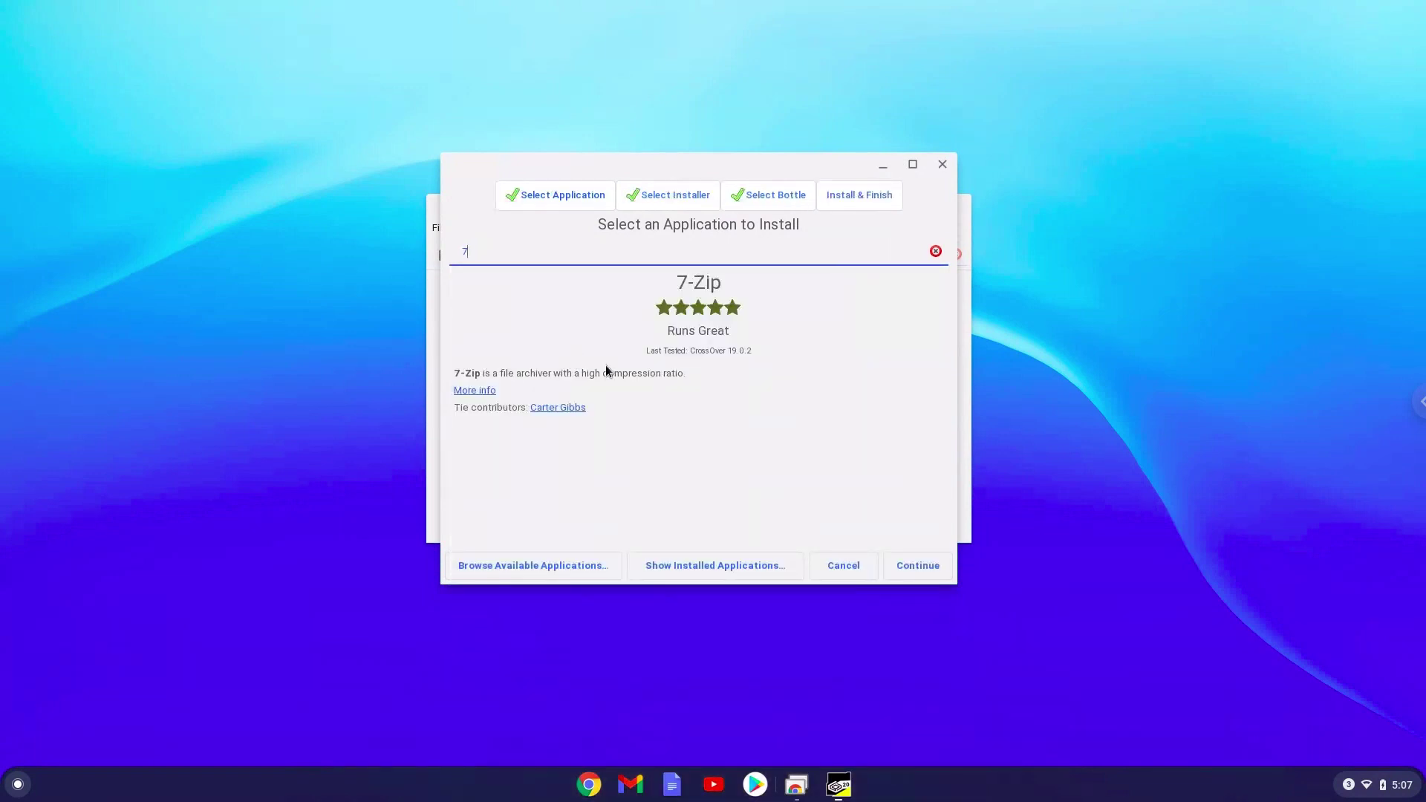
pyautogui.click(917, 565)
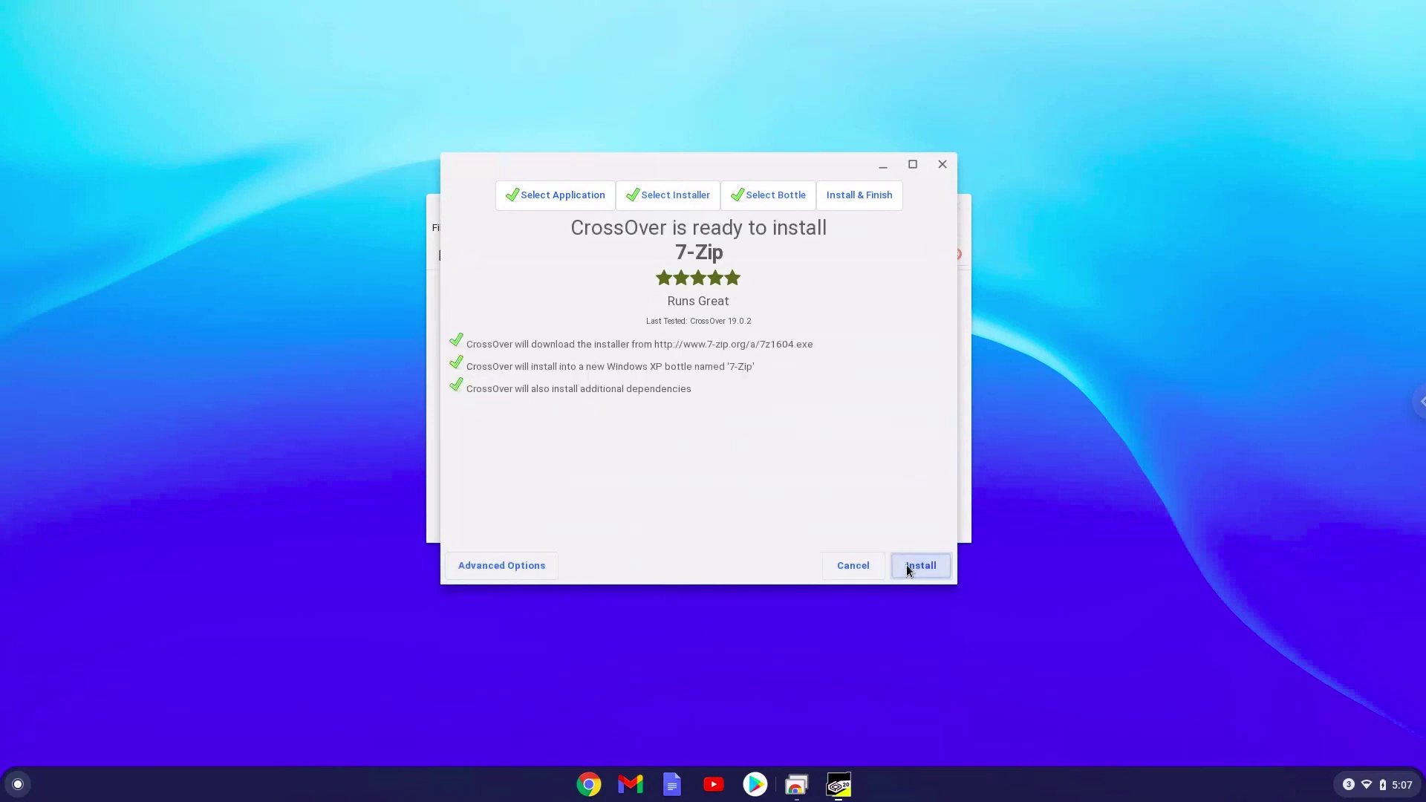
# Start the 7-Zip install, approving the required Linux packages and continuing after they finish
pyautogui.click(904, 565)
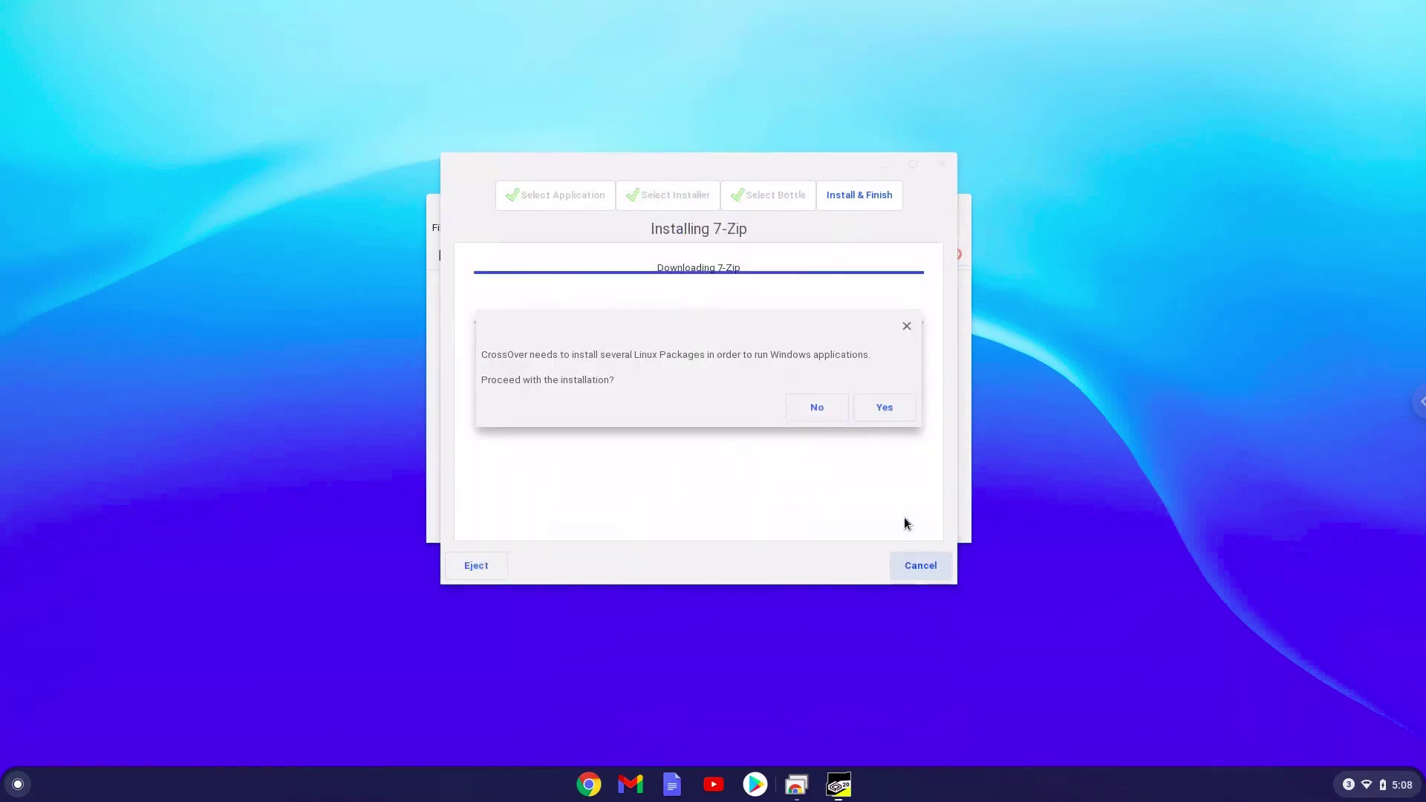
pyautogui.click(885, 410)
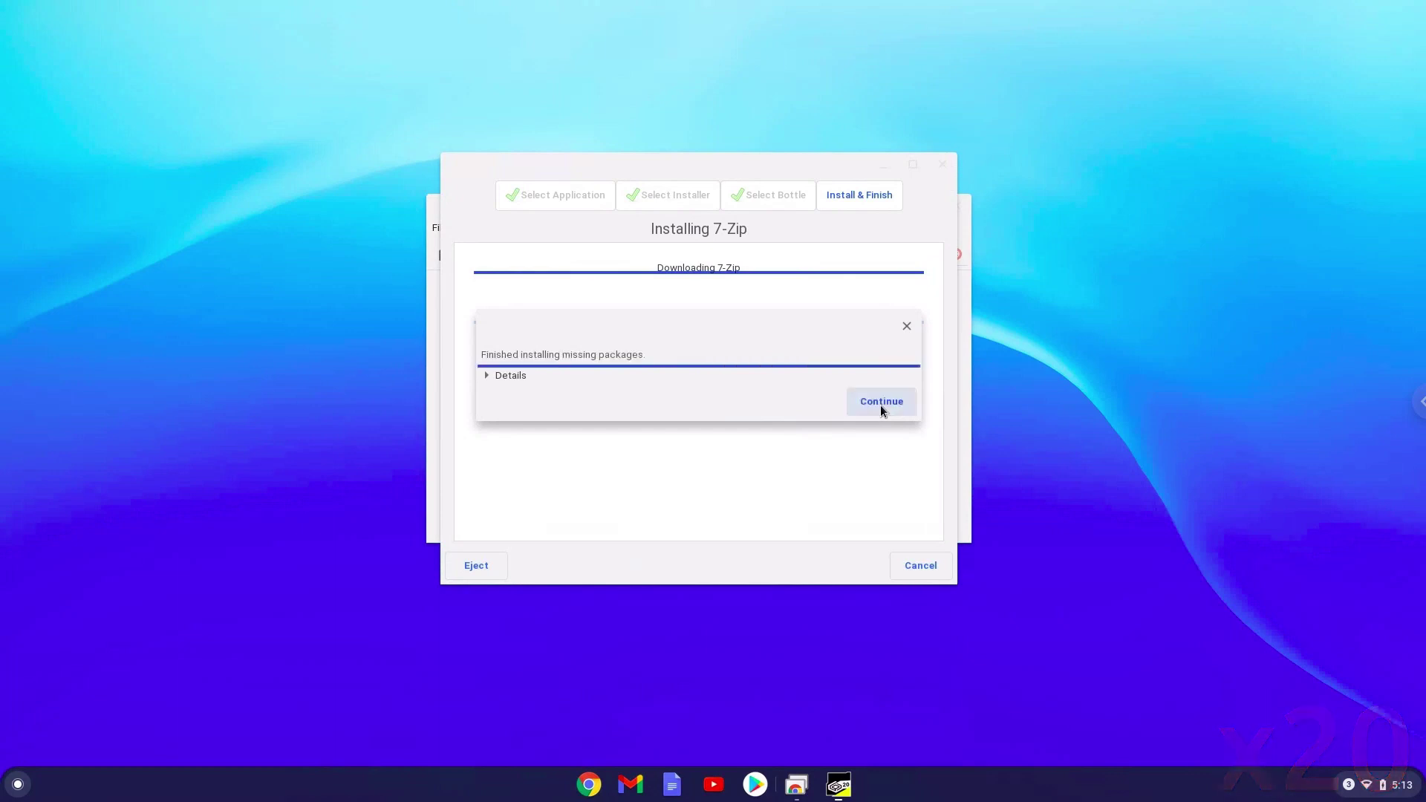
pyautogui.click(880, 404)
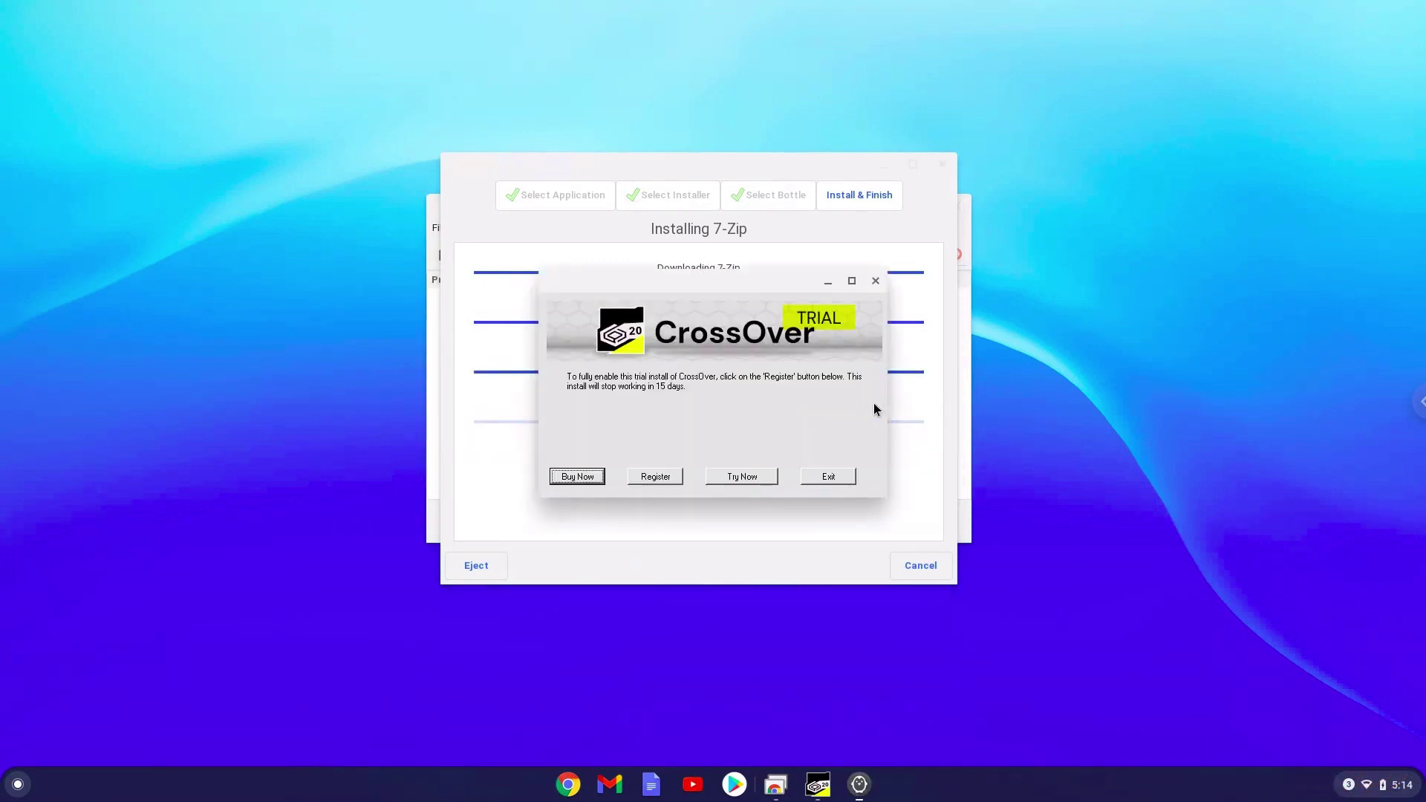
# Keep the trial, install 7-Zip to its default folder, and close CrossOver
pyautogui.click(762, 477)
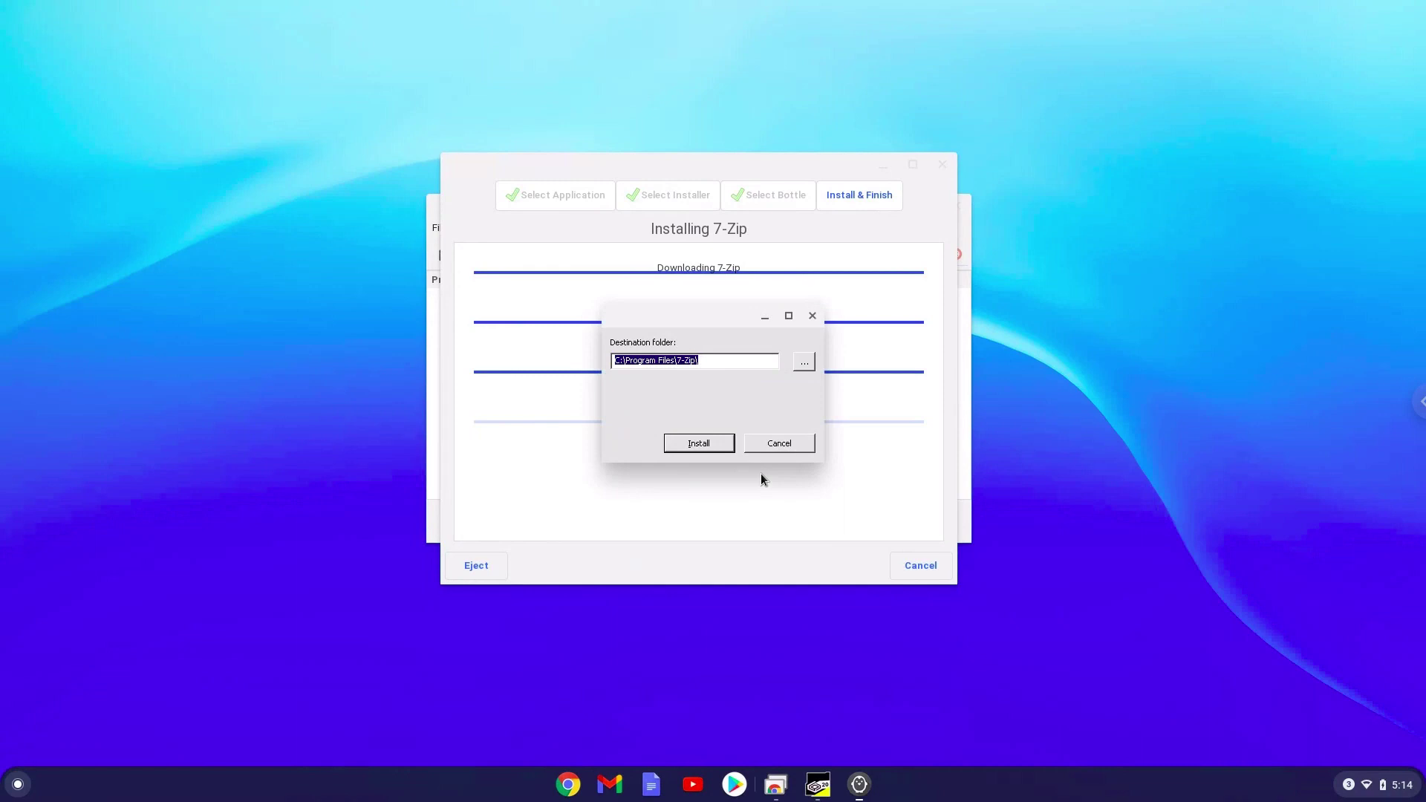
pyautogui.click(710, 444)
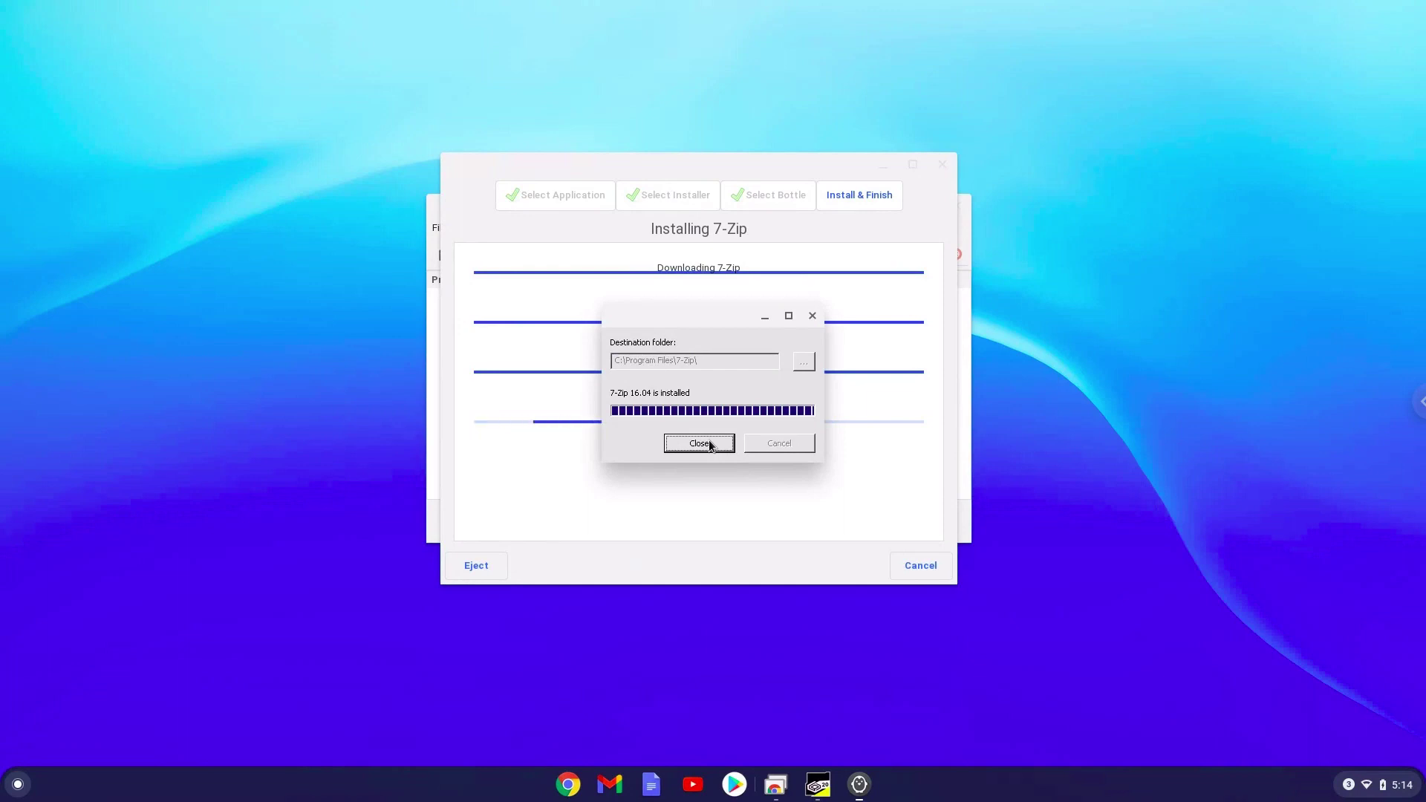
pyautogui.click(699, 444)
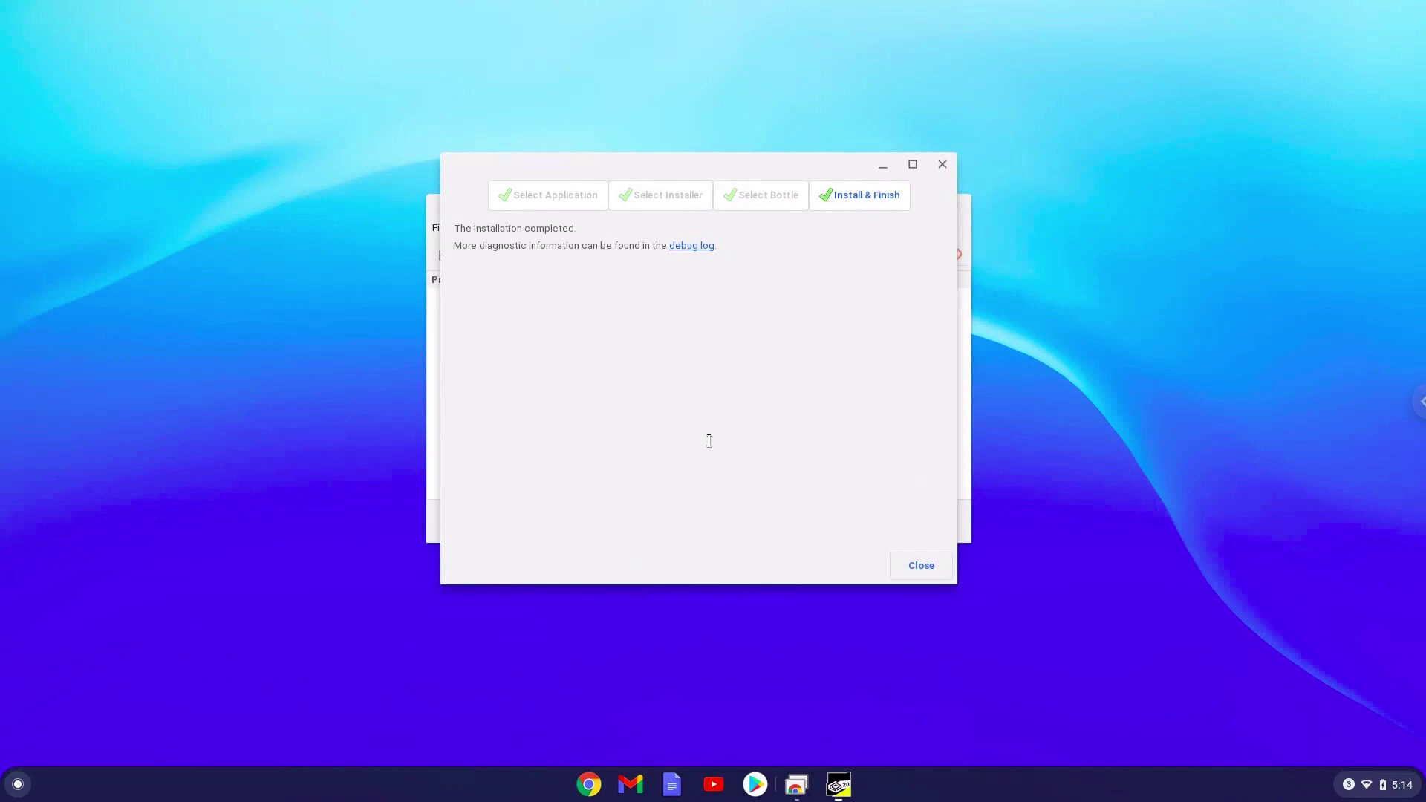
pyautogui.click(914, 568)
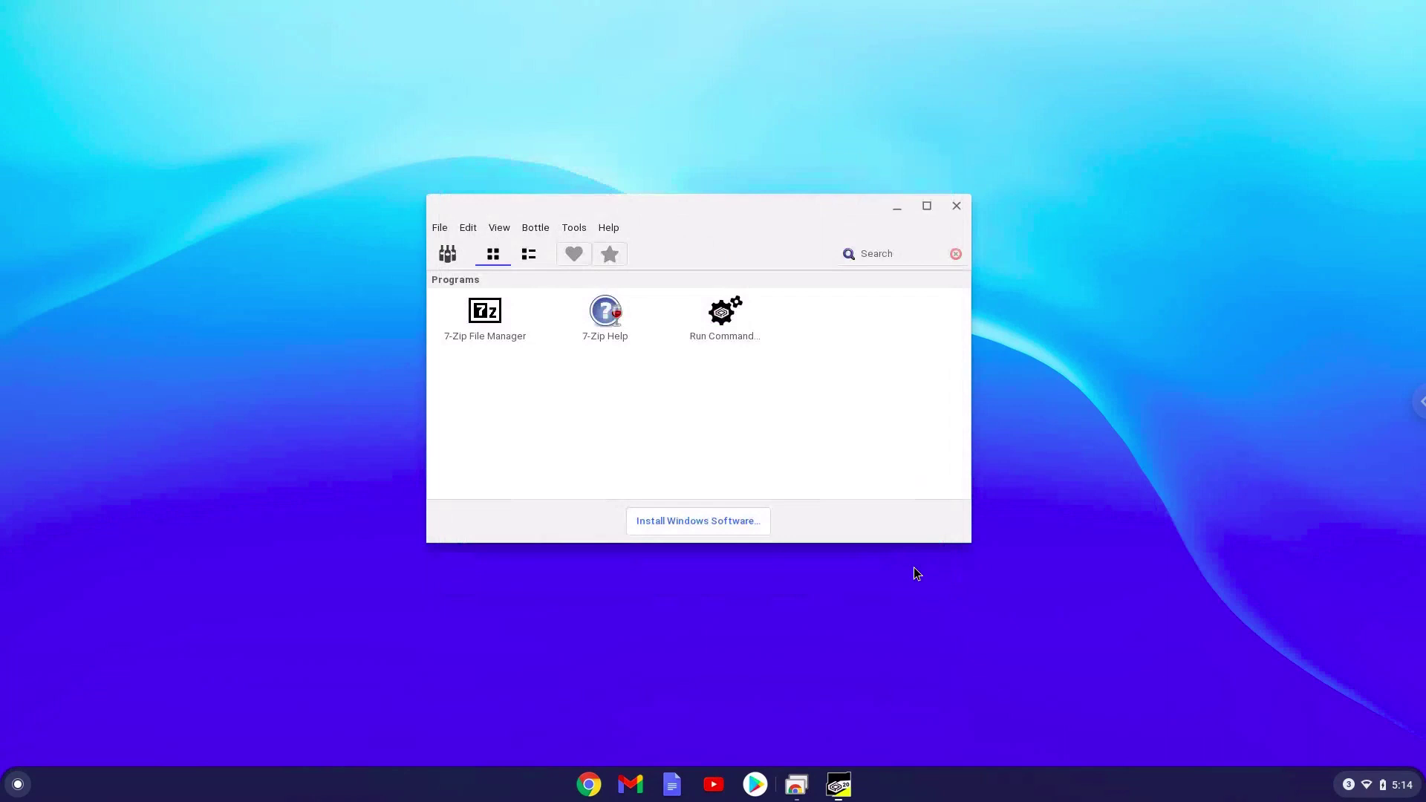
pyautogui.click(955, 207)
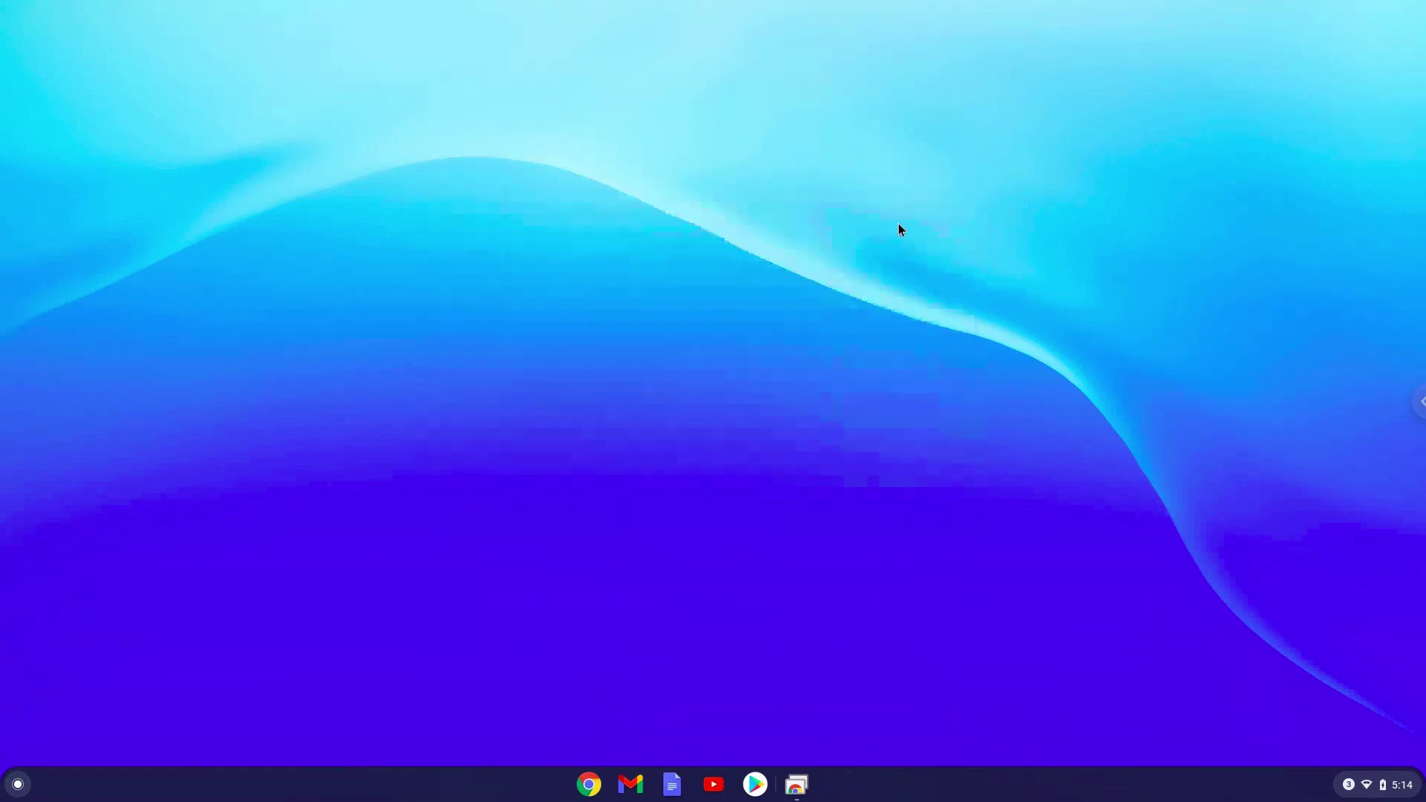
# Launch 7-Zip File Manager from the Linux apps folder on launcher page 2
pyautogui.click(19, 785)
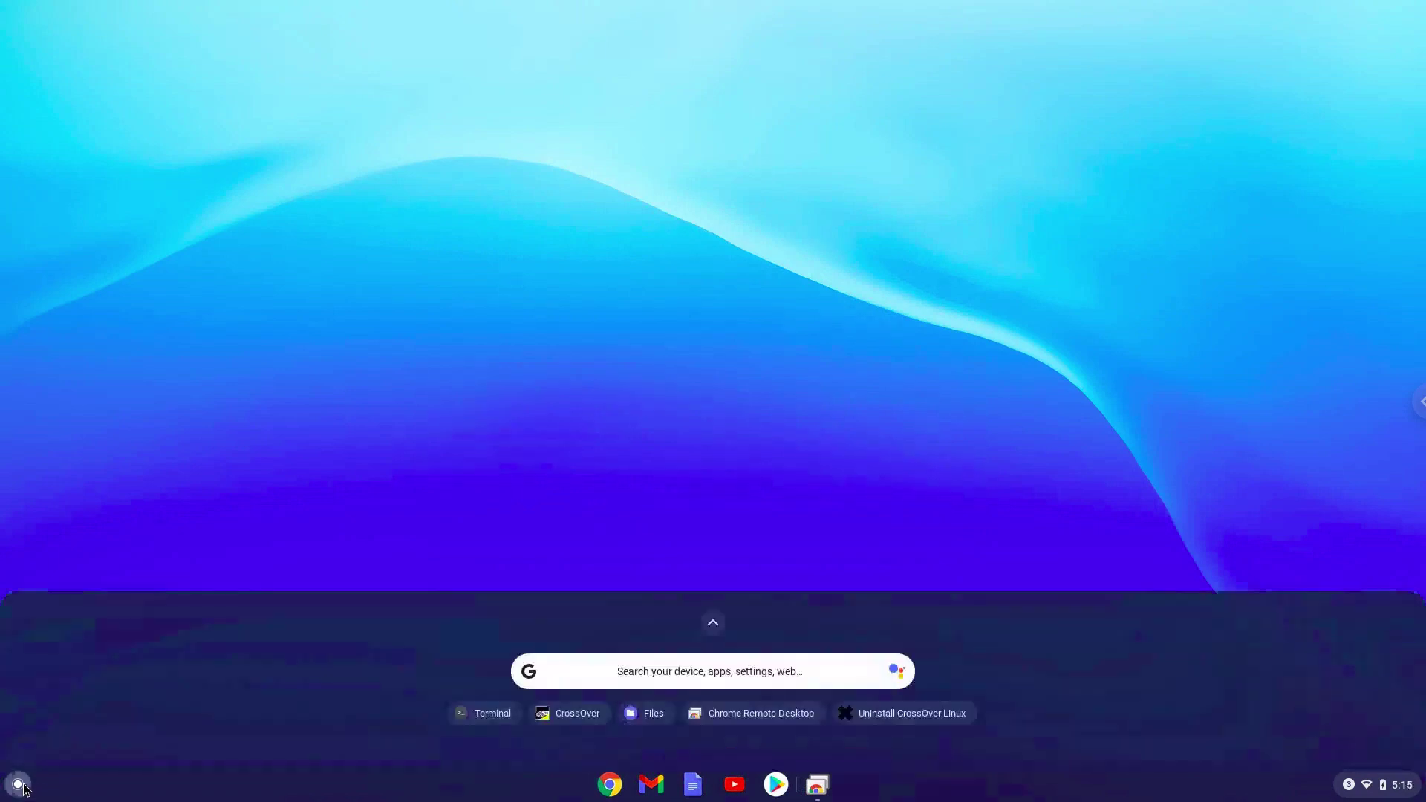
pyautogui.click(710, 622)
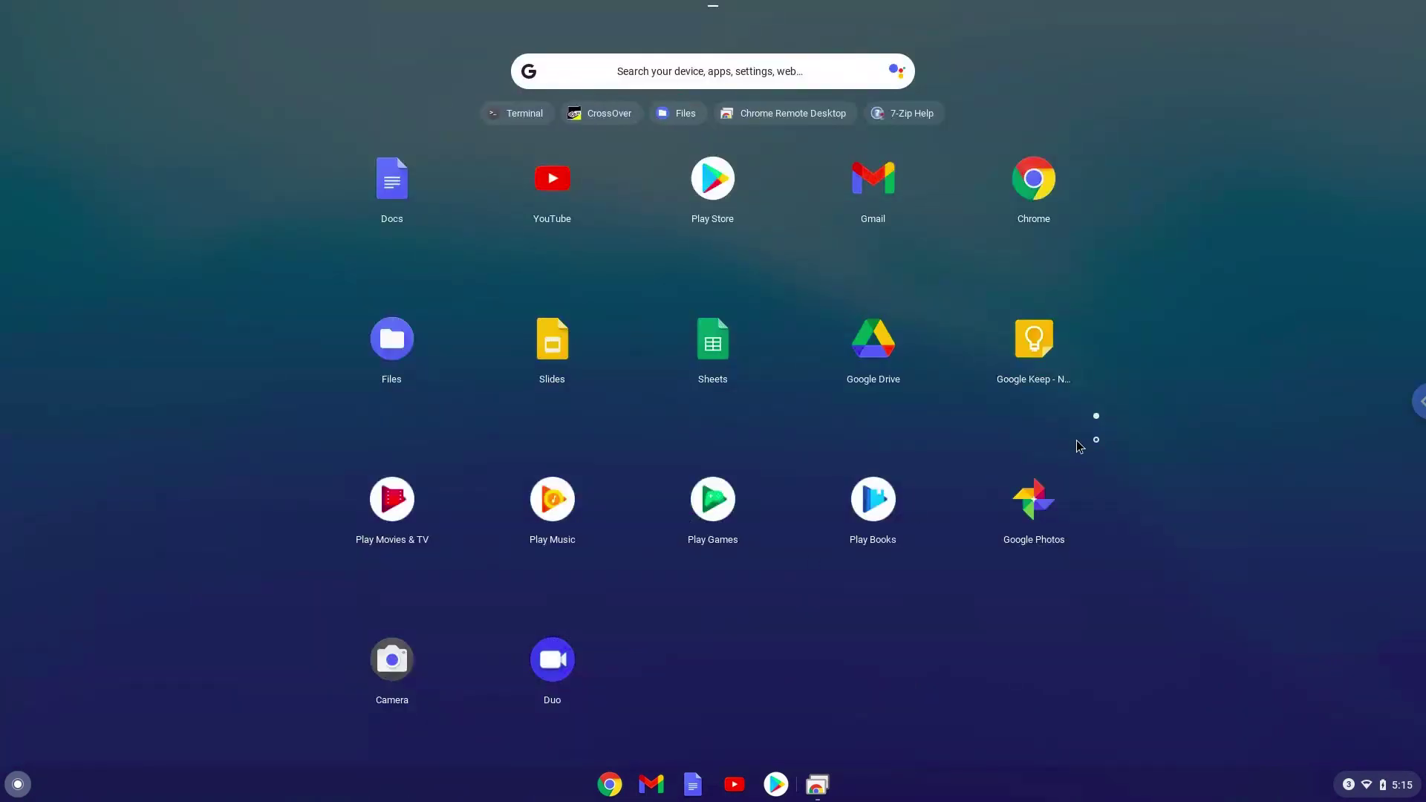
pyautogui.click(1095, 441)
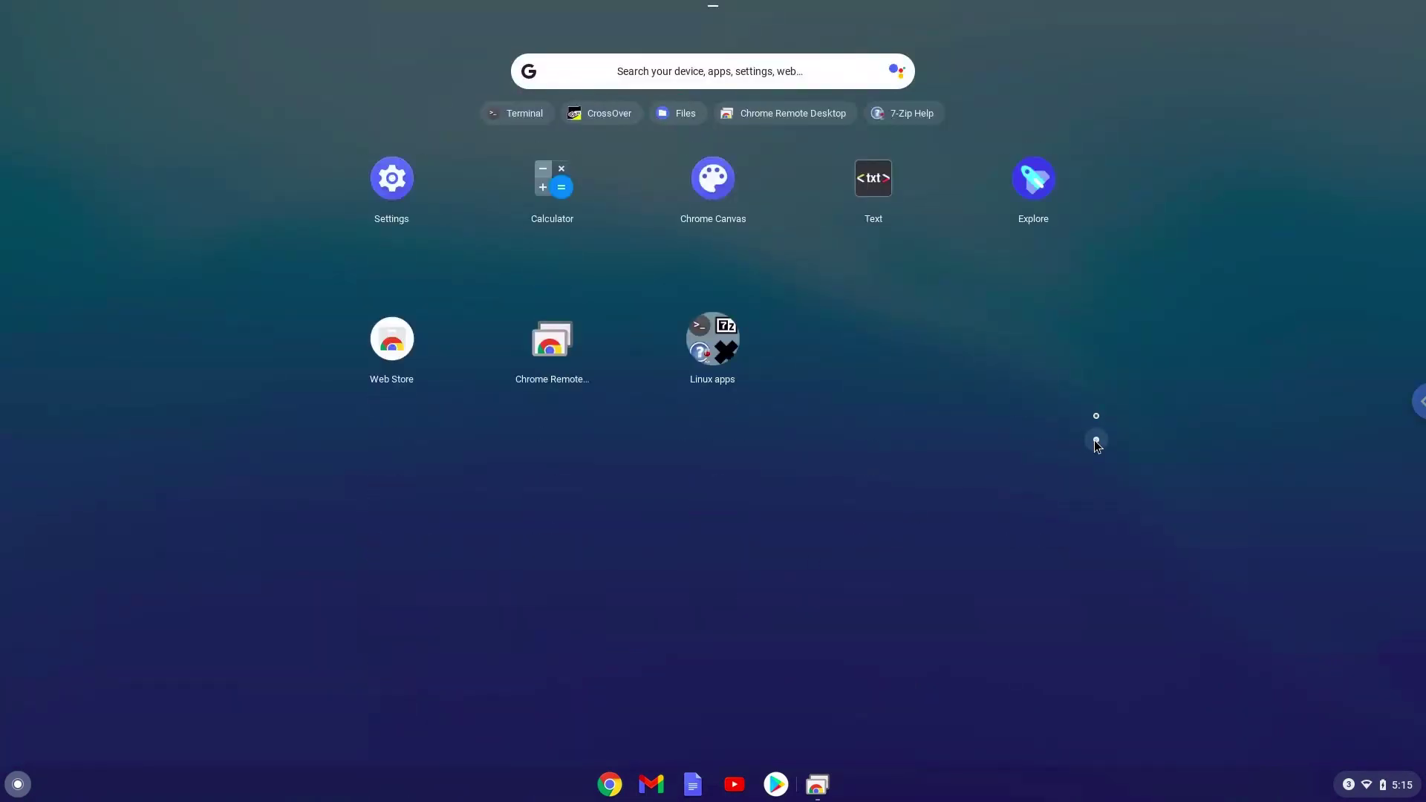
pyautogui.click(712, 333)
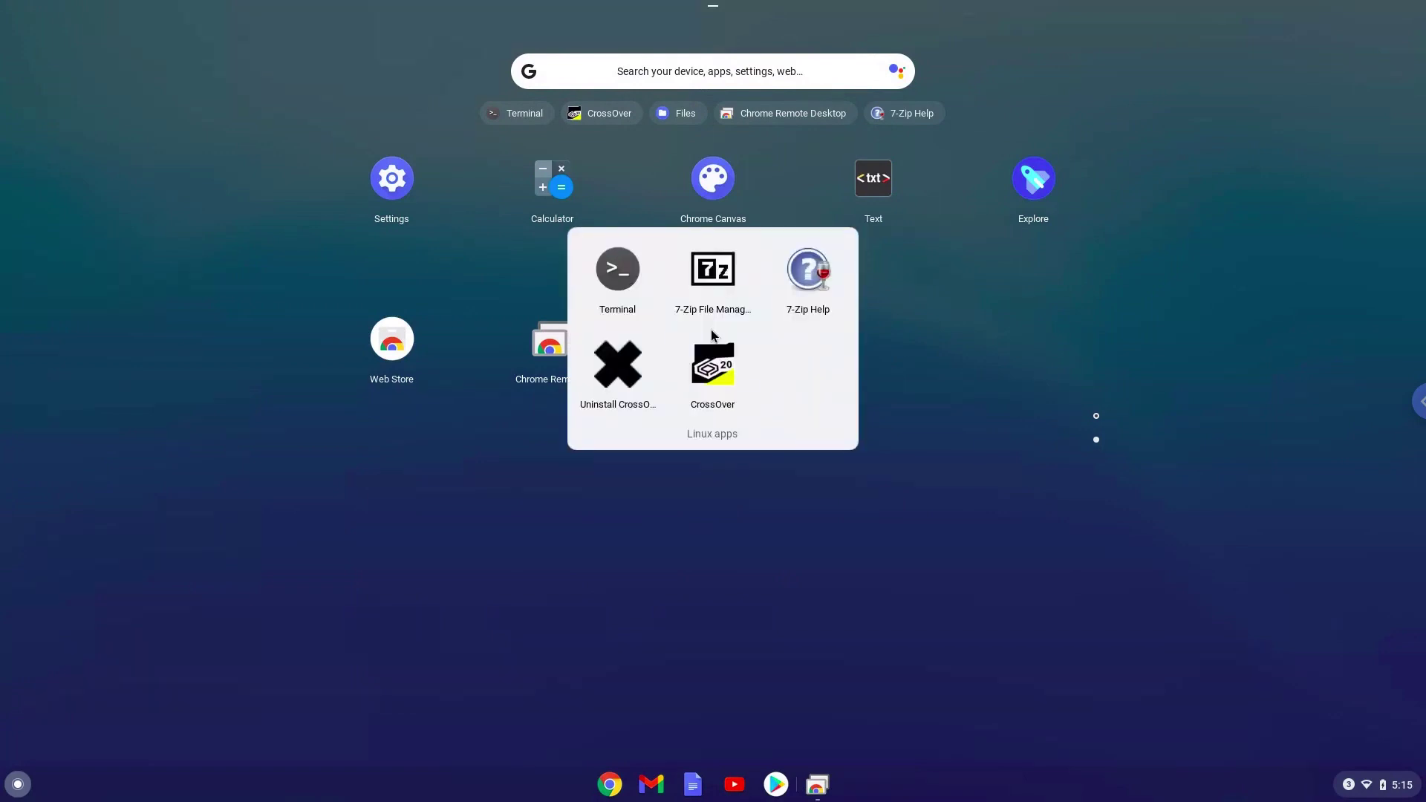
pyautogui.click(709, 270)
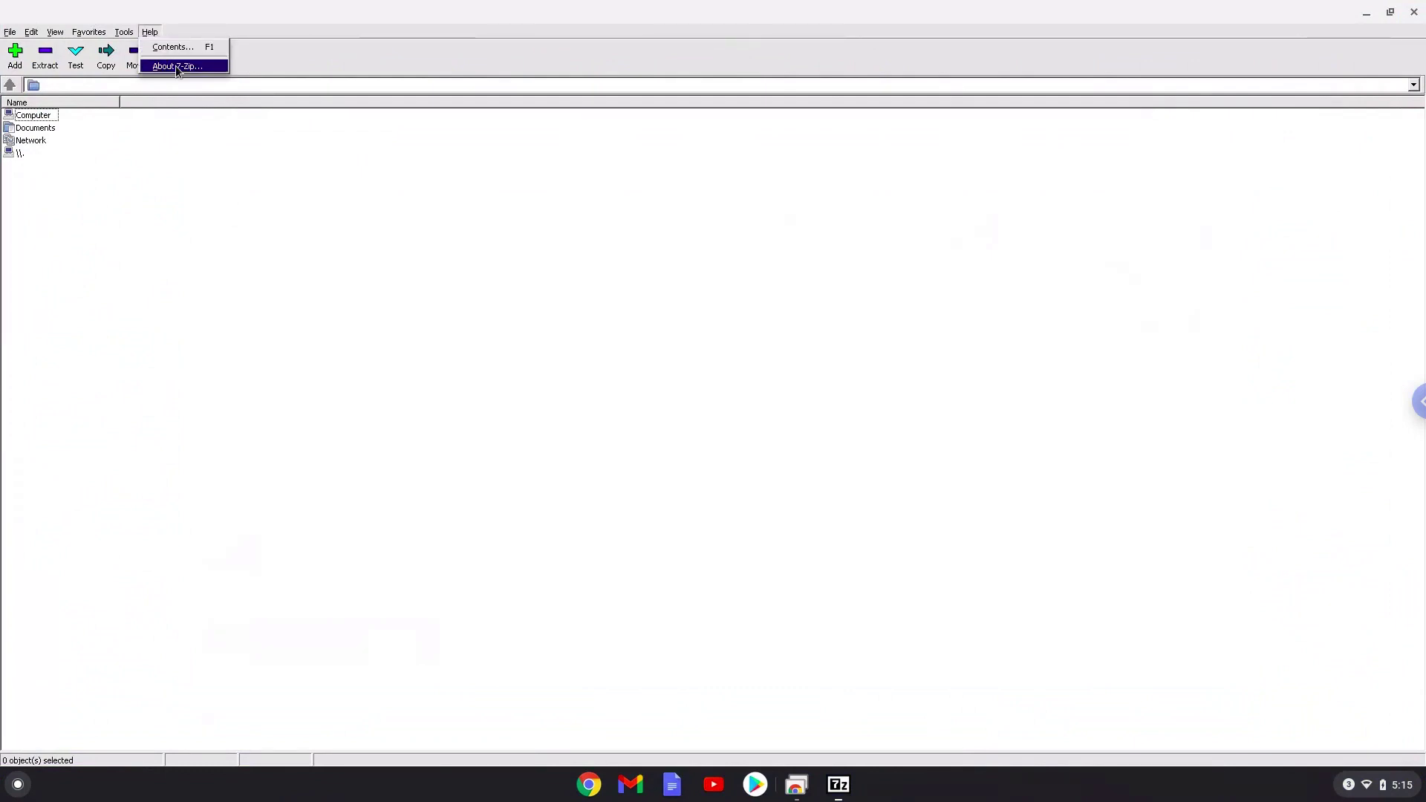
# Open Help > About 7-Zip to show version 16.04 from 2016-10-04
pyautogui.click(178, 69)
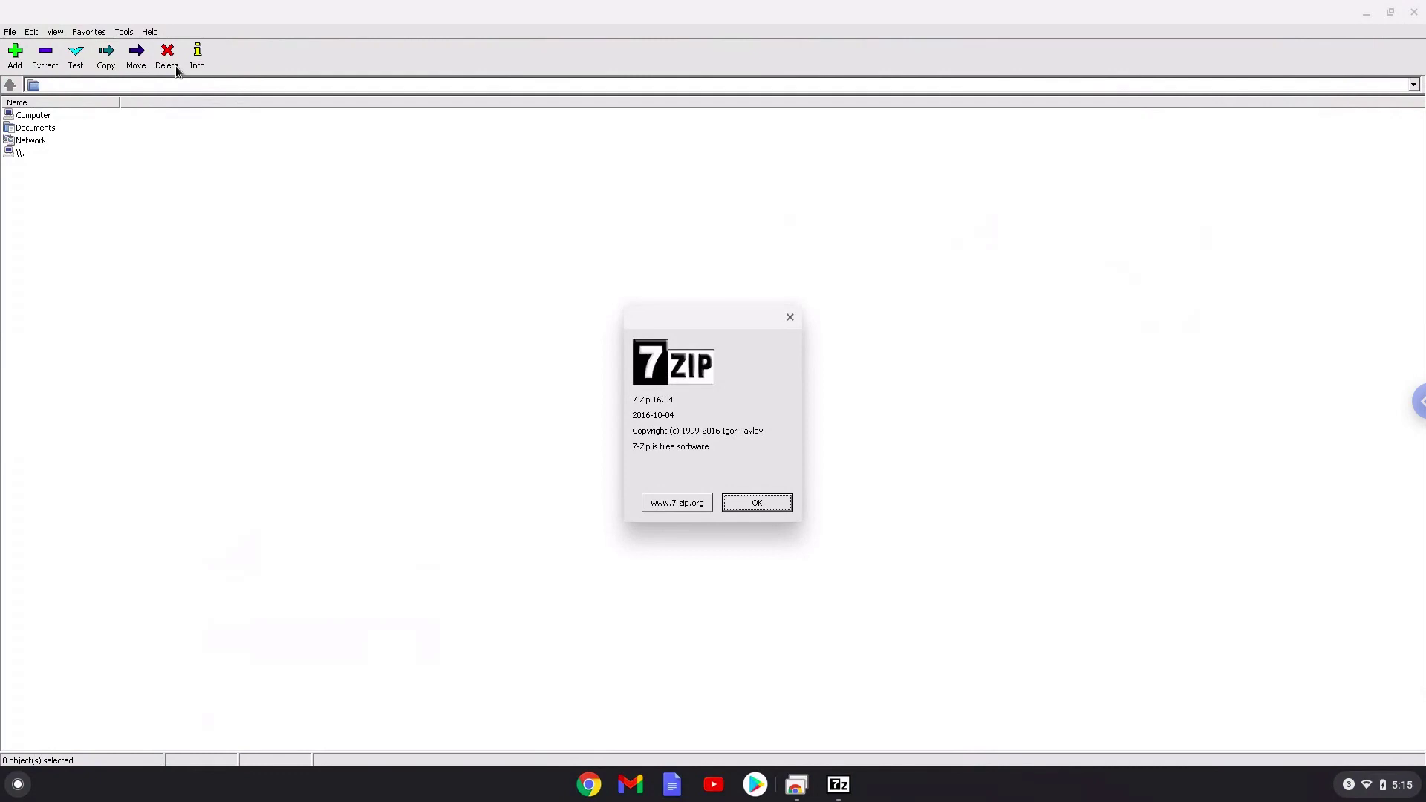